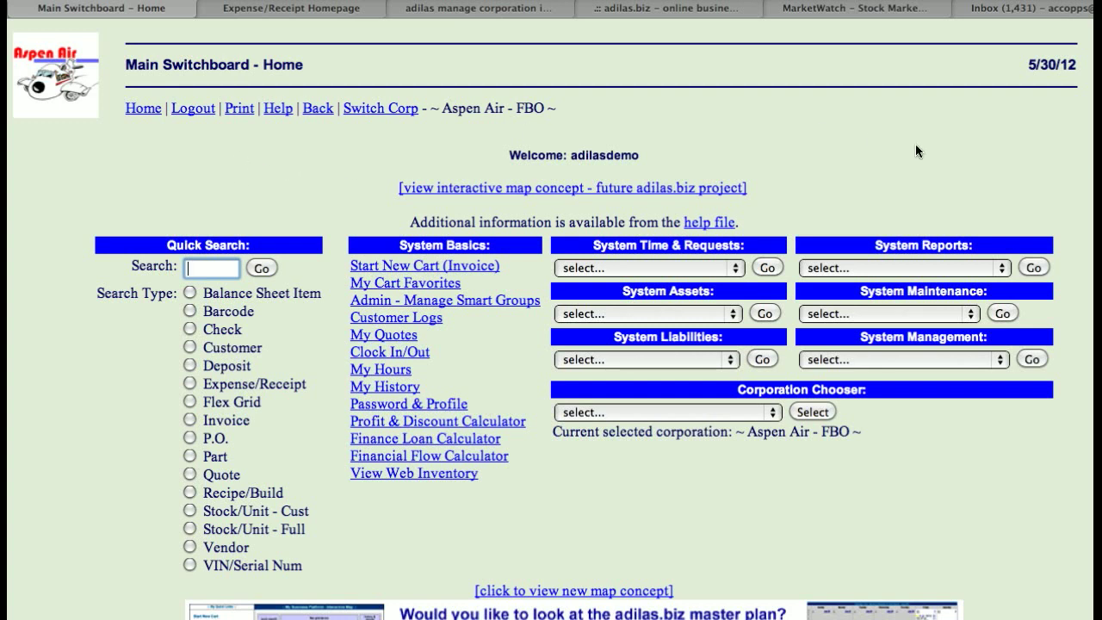
Step: Choose AirCraft Parts Homepage under System Reports and Manage Corp Info & Permissions under System Management, and open the parts homepage
left_click(901, 269)
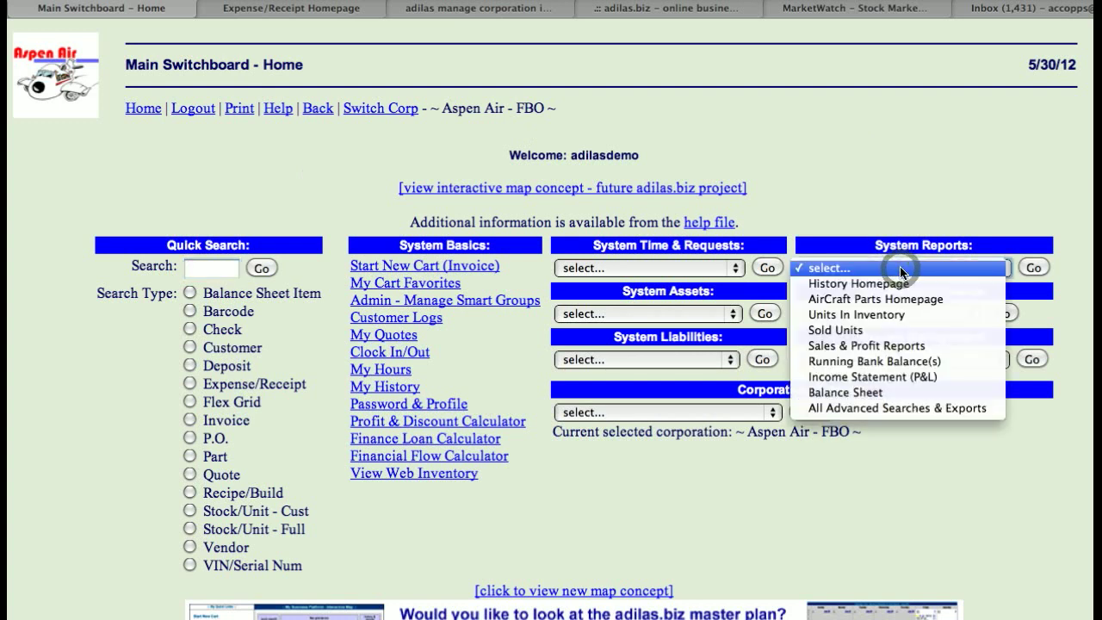
left_click(906, 300)
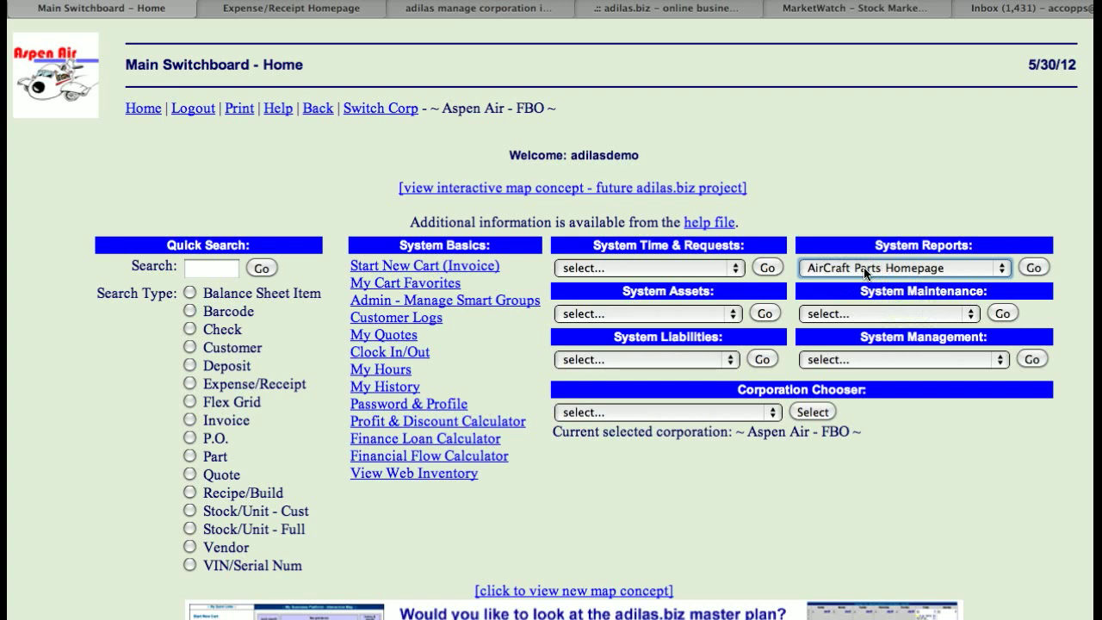
left_click(917, 358)
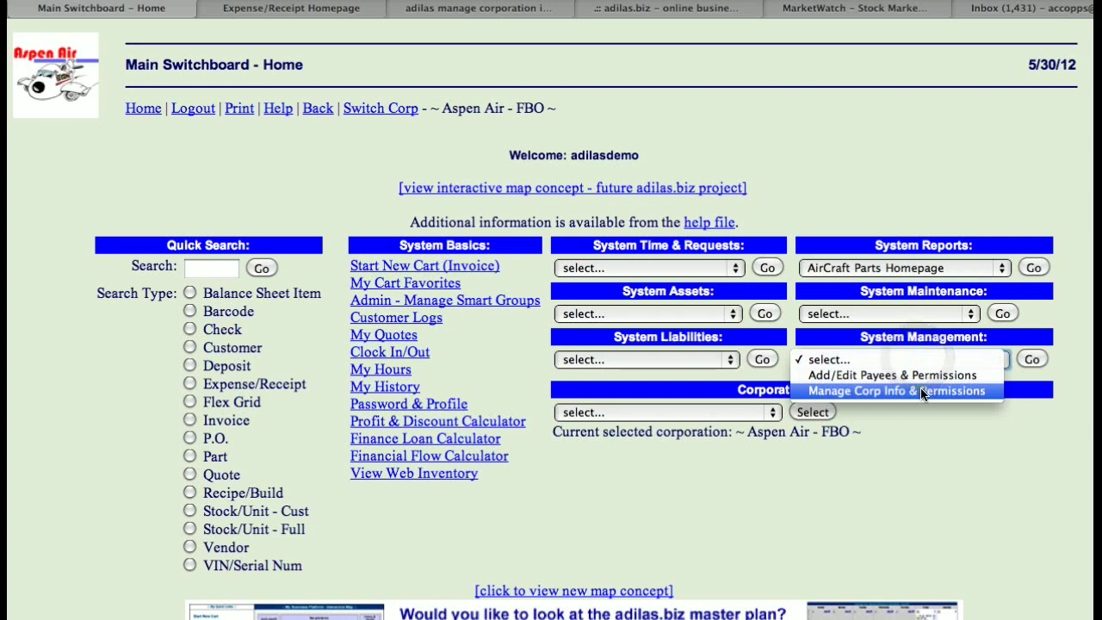
left_click(922, 391)
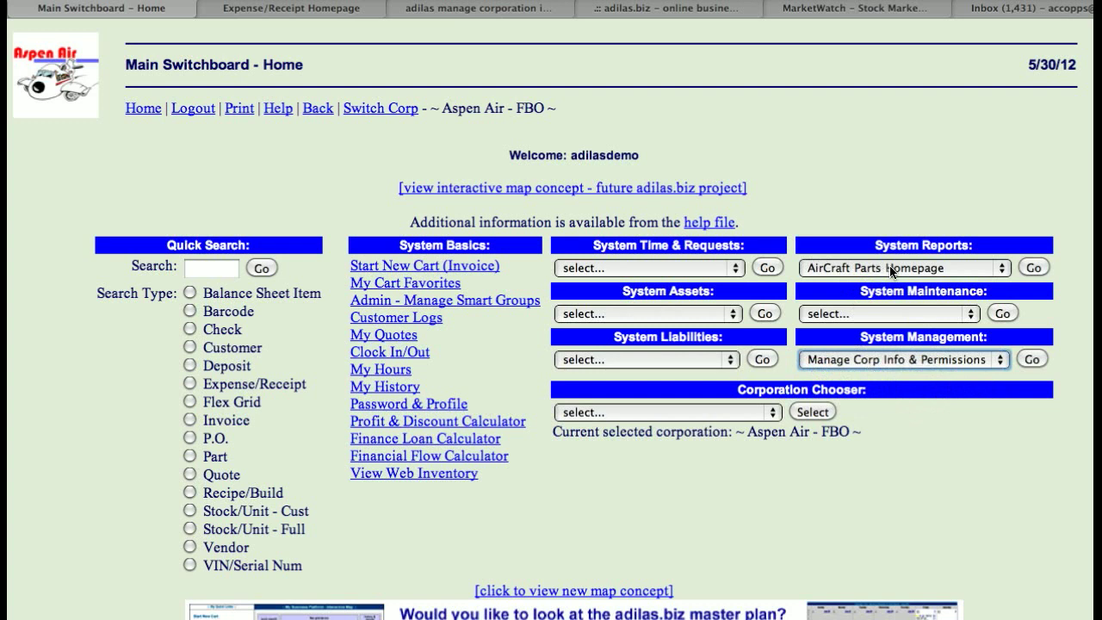
left_click(1036, 269)
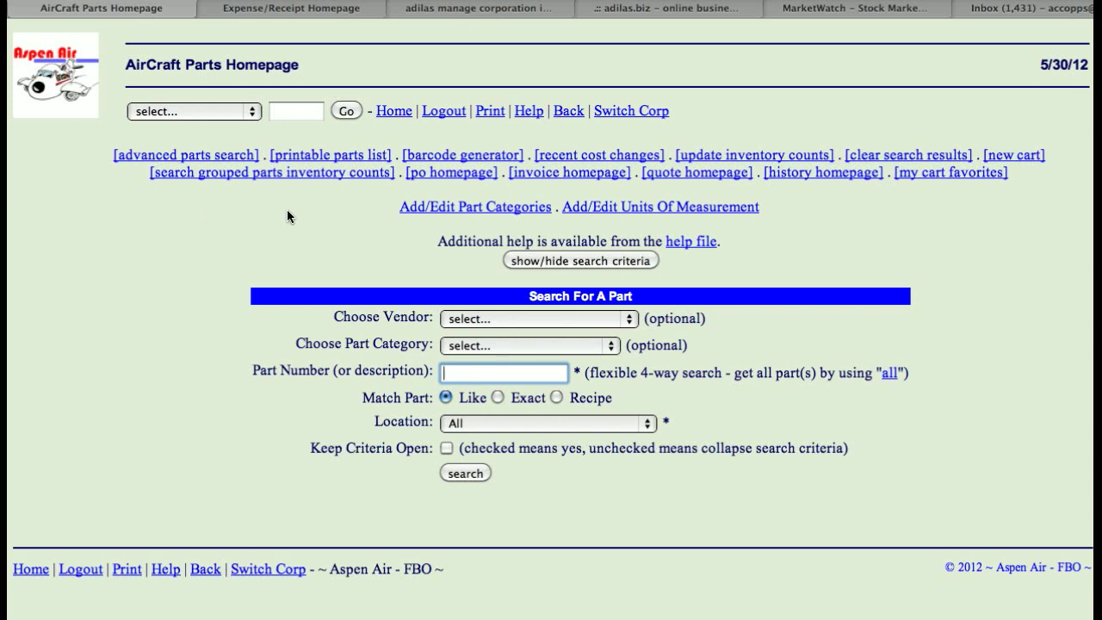
Step: Examine the advanced parts search criteria, including the part status and report format options, and return to the parts homepage
left_click(177, 157)
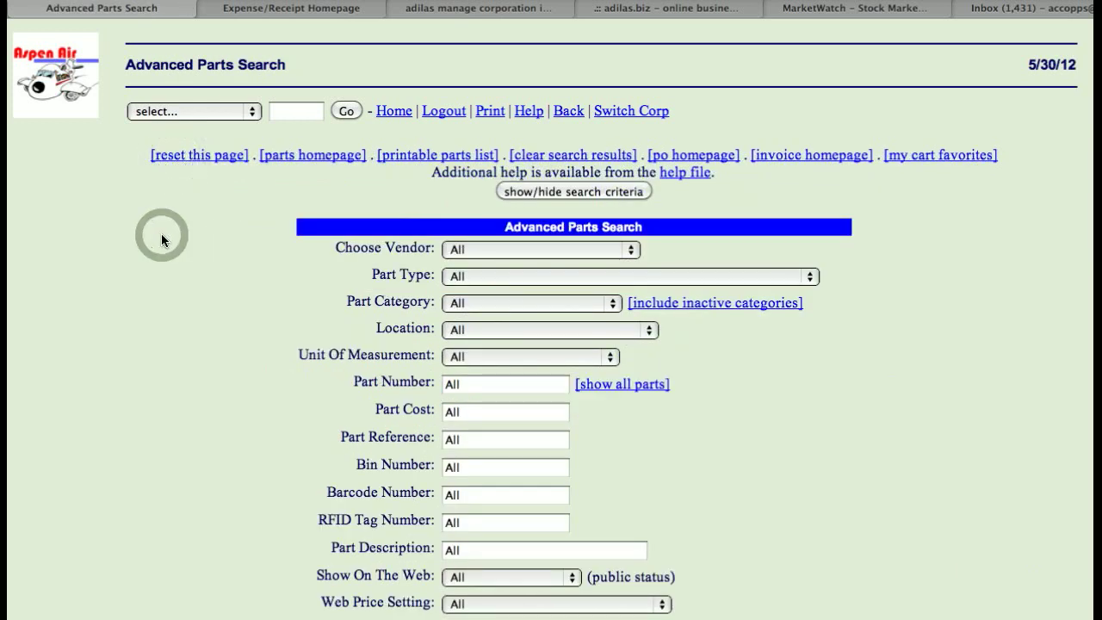
scroll(162, 234, "down", 3)
scroll(161, 240, "down", 1)
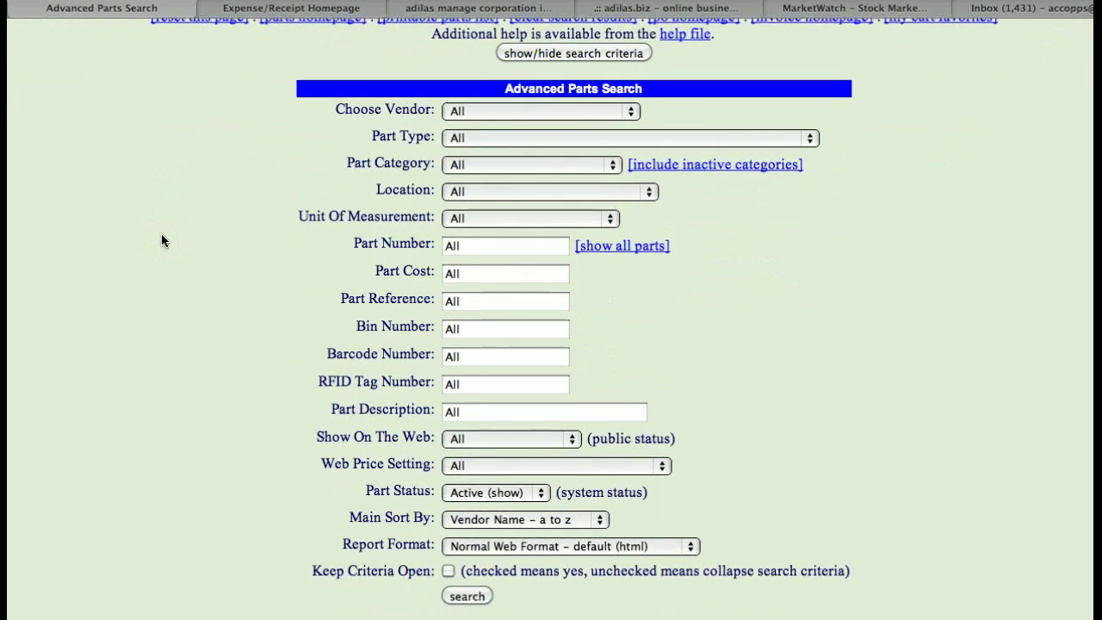
scroll(162, 241, "down", 2)
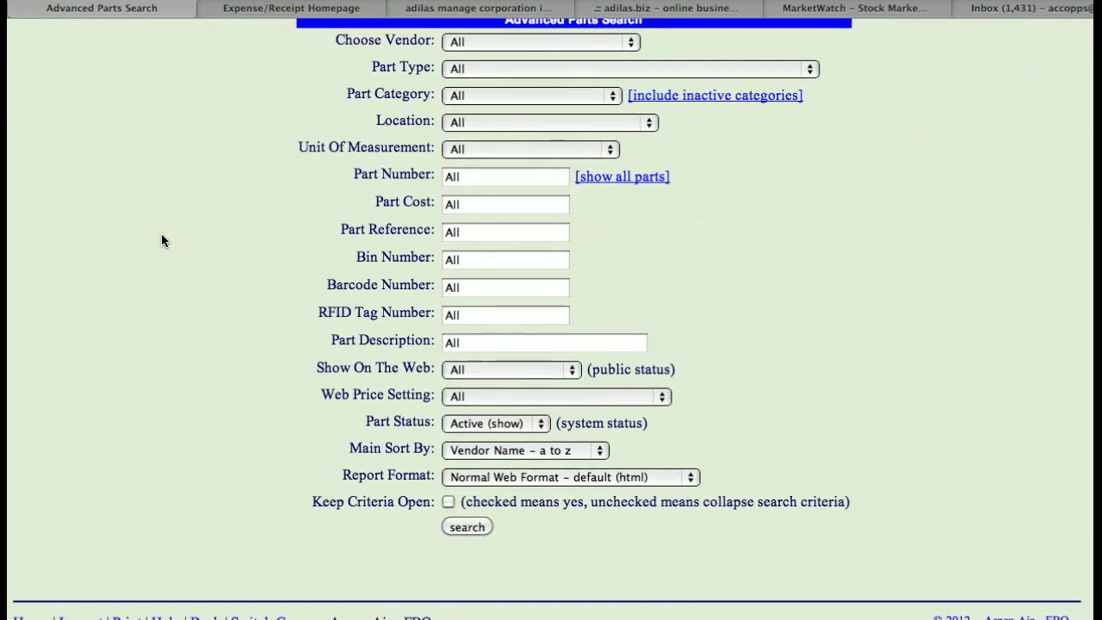
left_click(498, 427)
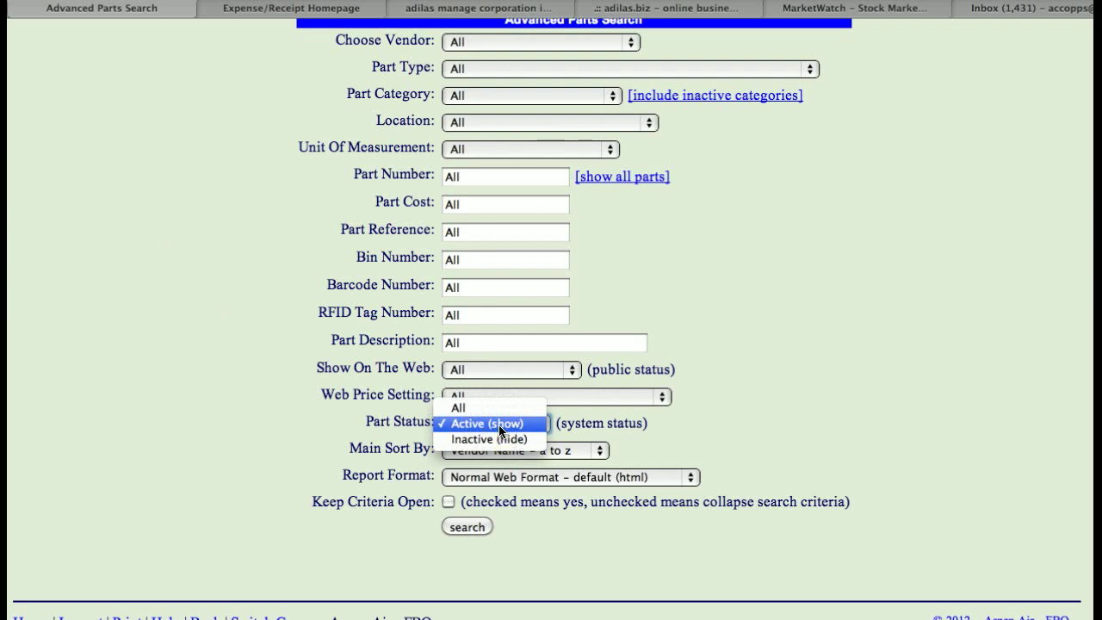
left_click(498, 425)
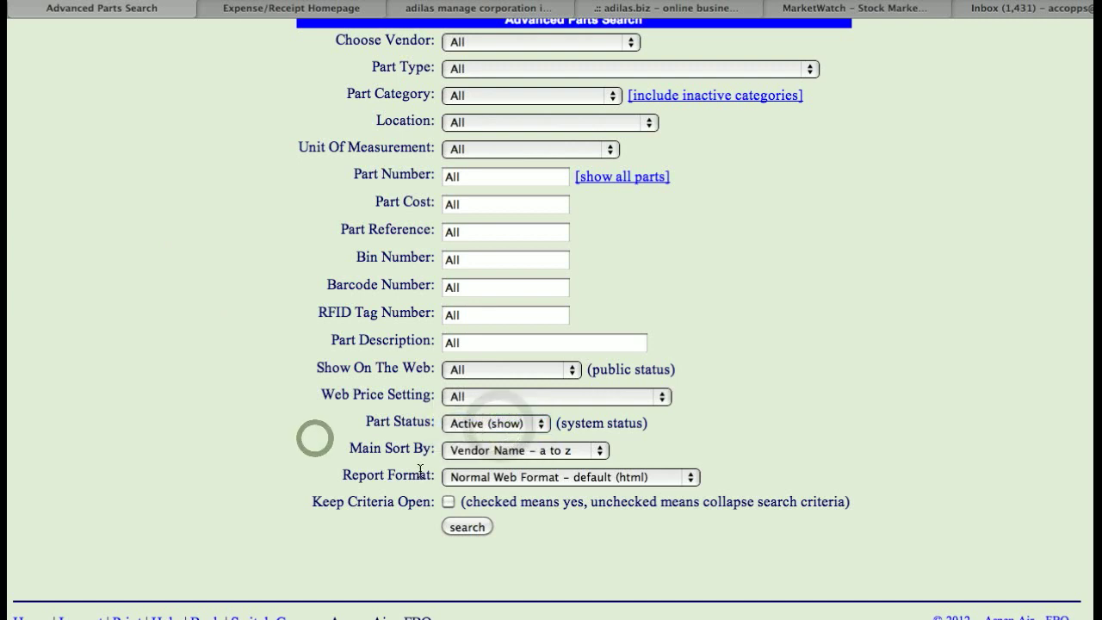
left_click(511, 479)
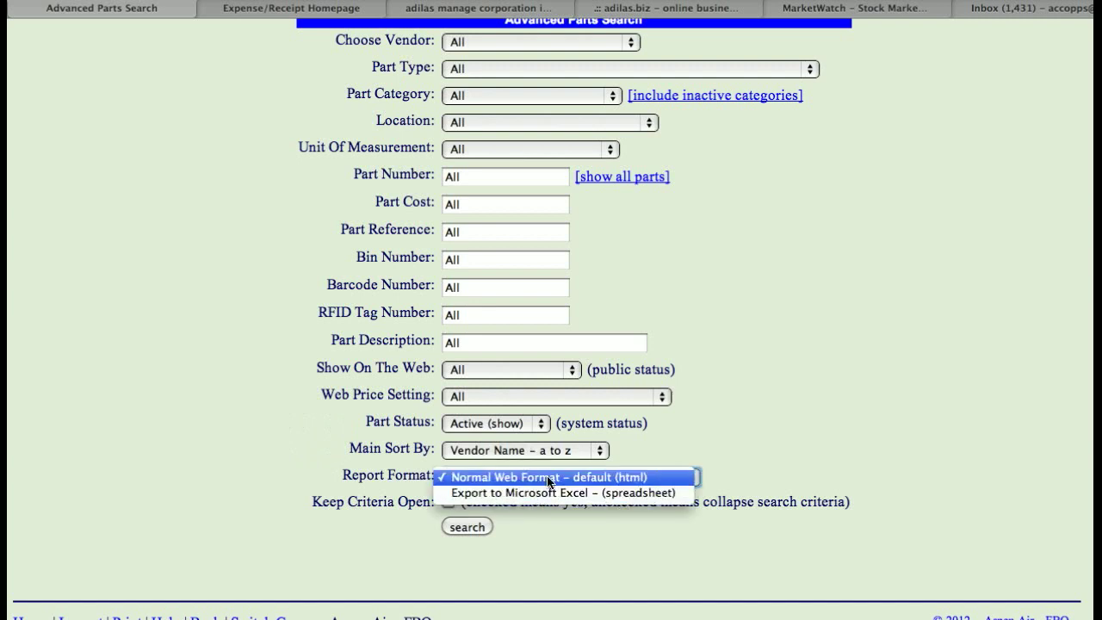
left_click(548, 478)
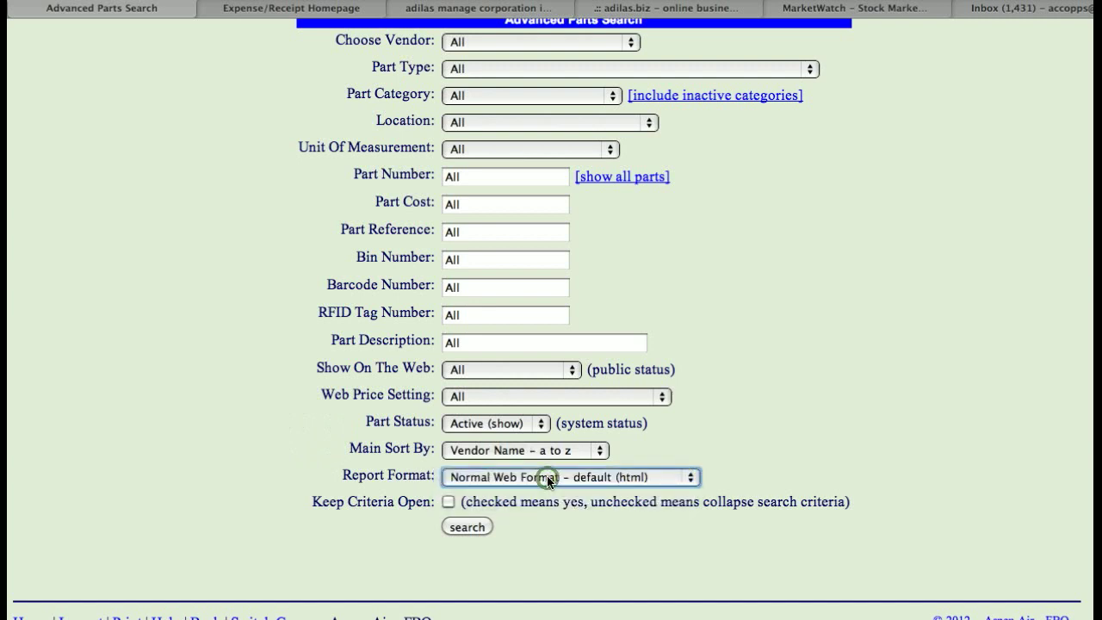
left_click(198, 418)
scroll(199, 417, "up", 5)
left_click(17, 2)
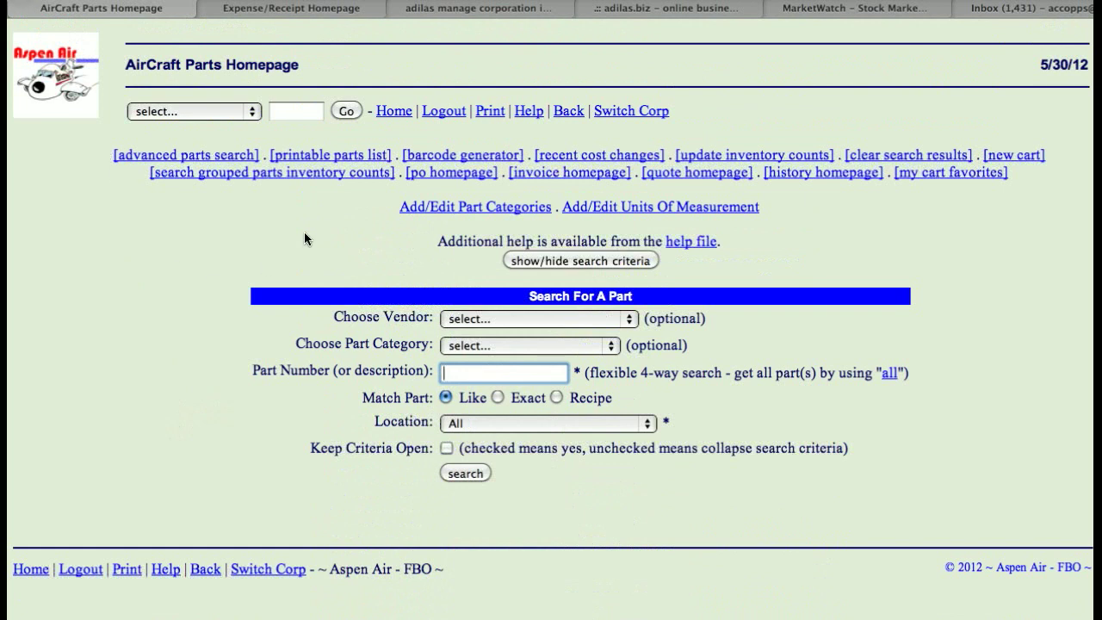
Step: Examine the printable parts list's search criteria and report format options, and return to the parts homepage
left_click(345, 156)
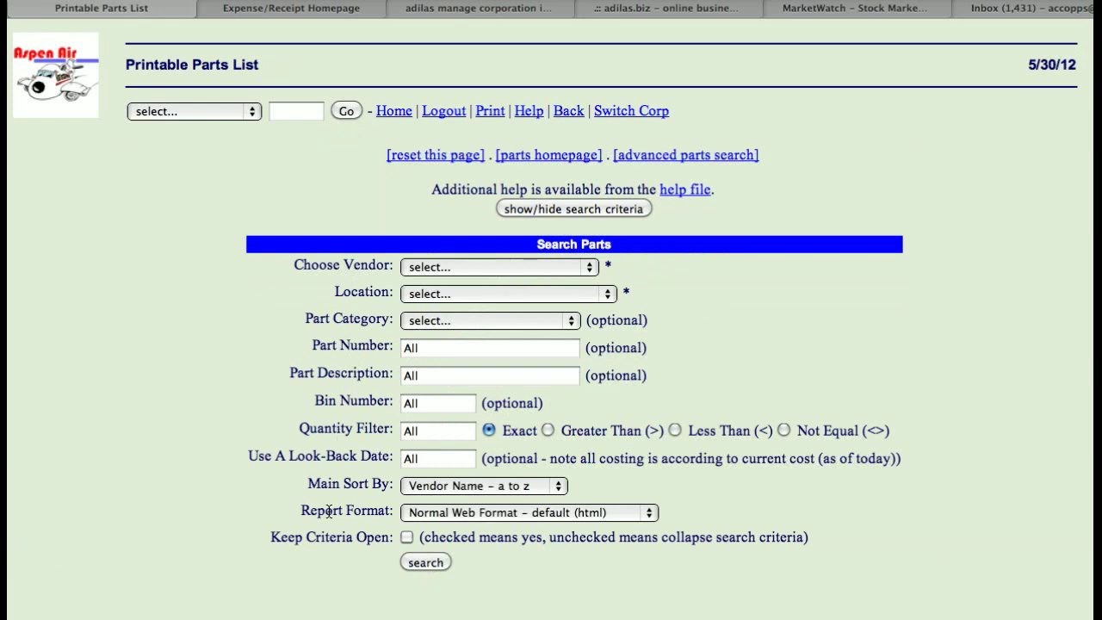
left_click(464, 514)
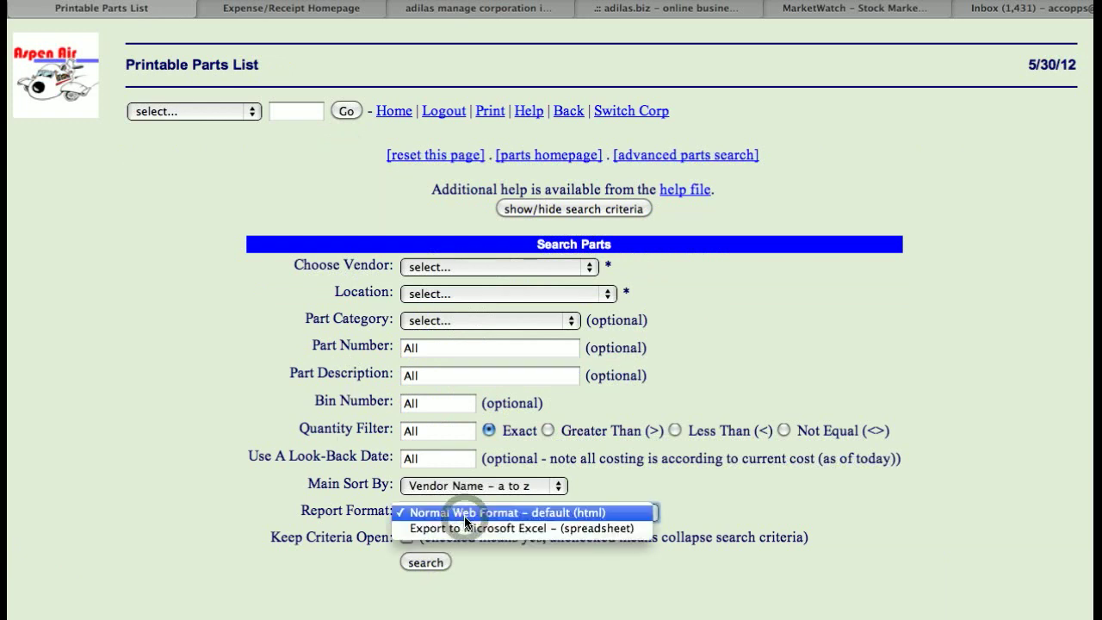
left_click(280, 499)
key("BackSpace")
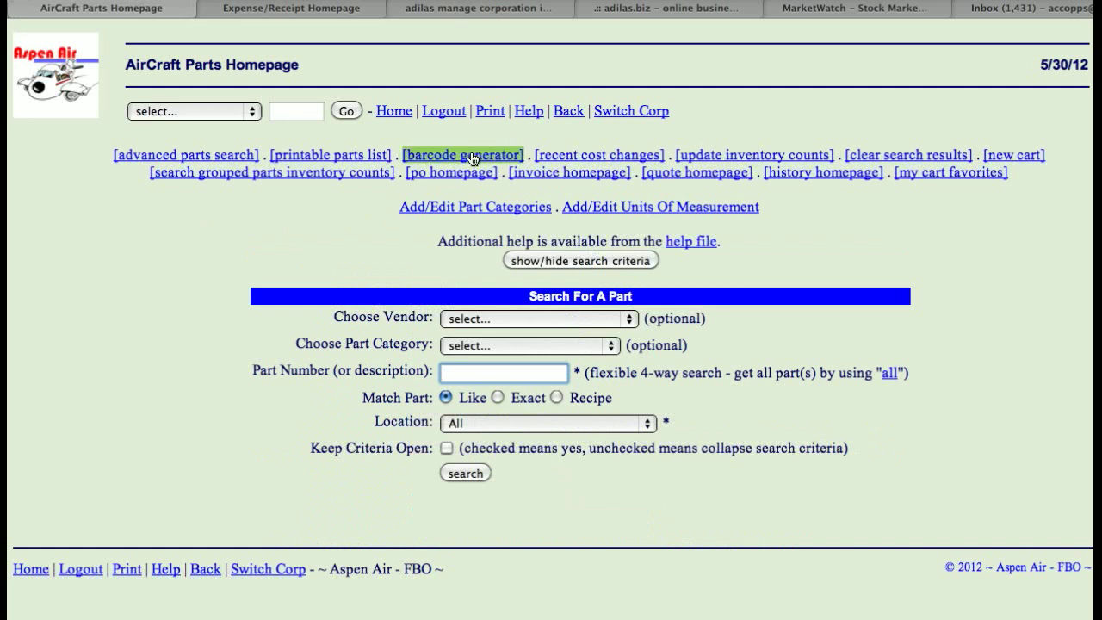
Step: Generate a barcode for the text dsfffsdaf in the barcode generator and return to the parts homepage
left_click(471, 155)
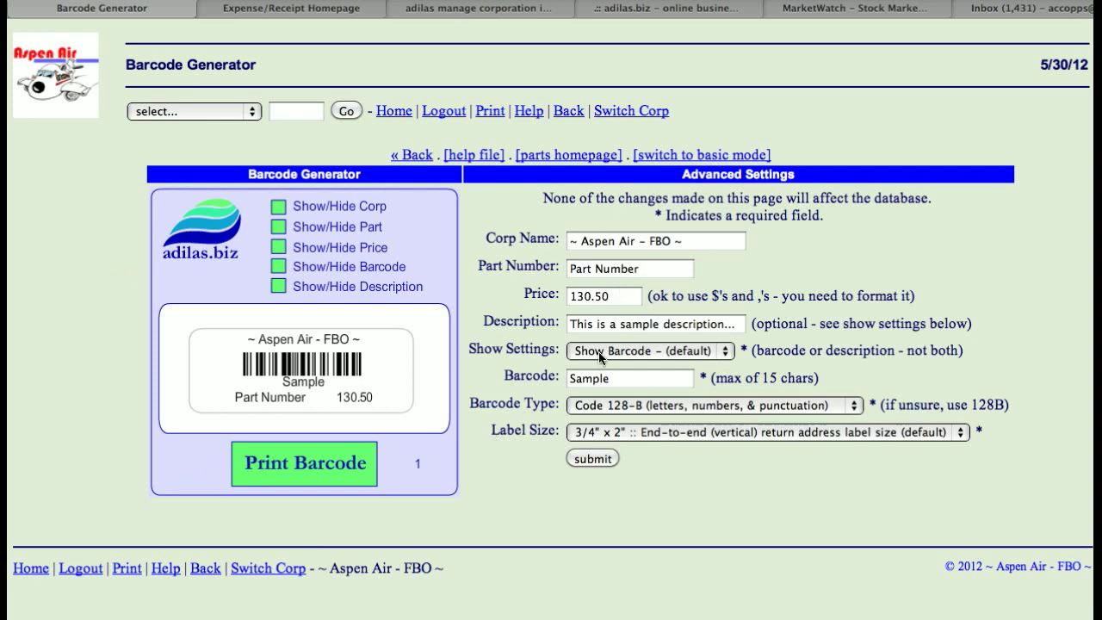
double_click(616, 377)
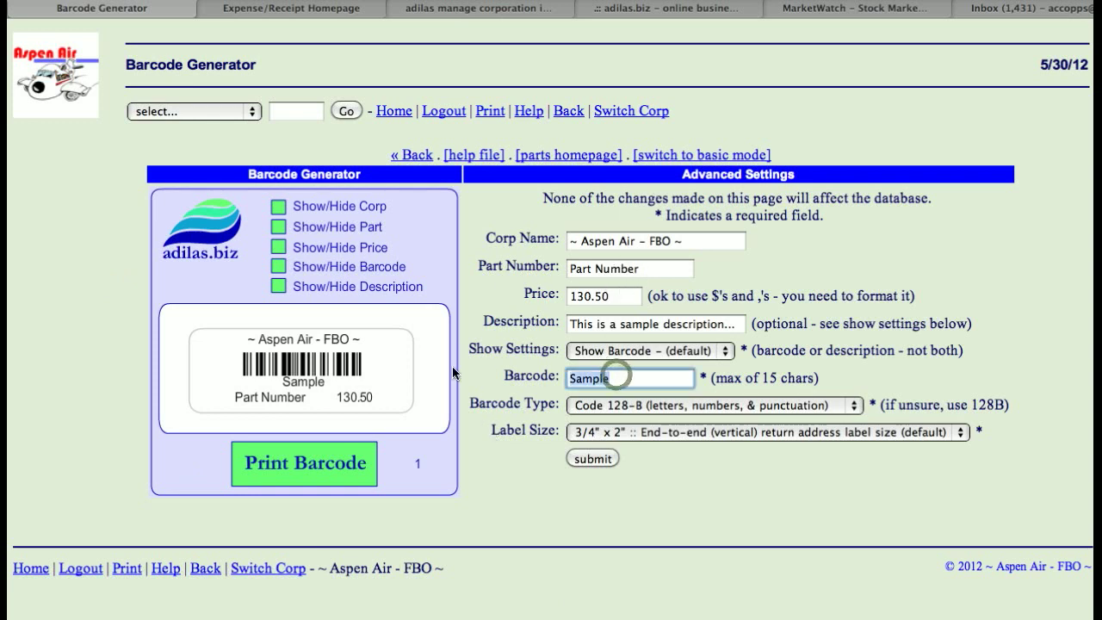
type("dsfffsdaf")
left_click(593, 458)
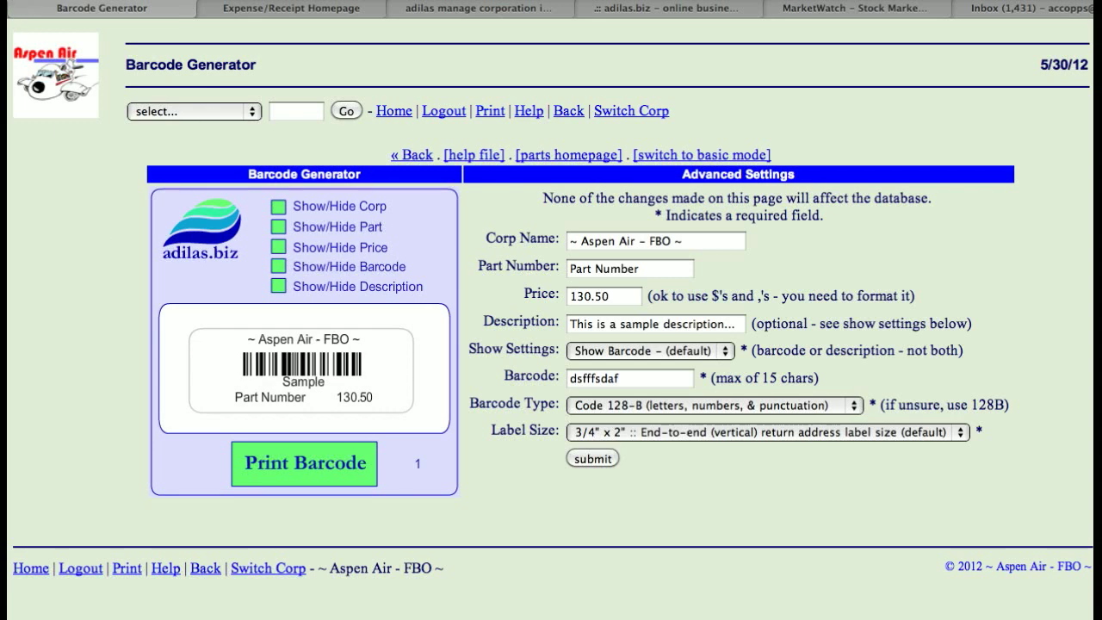
key("BackSpace")
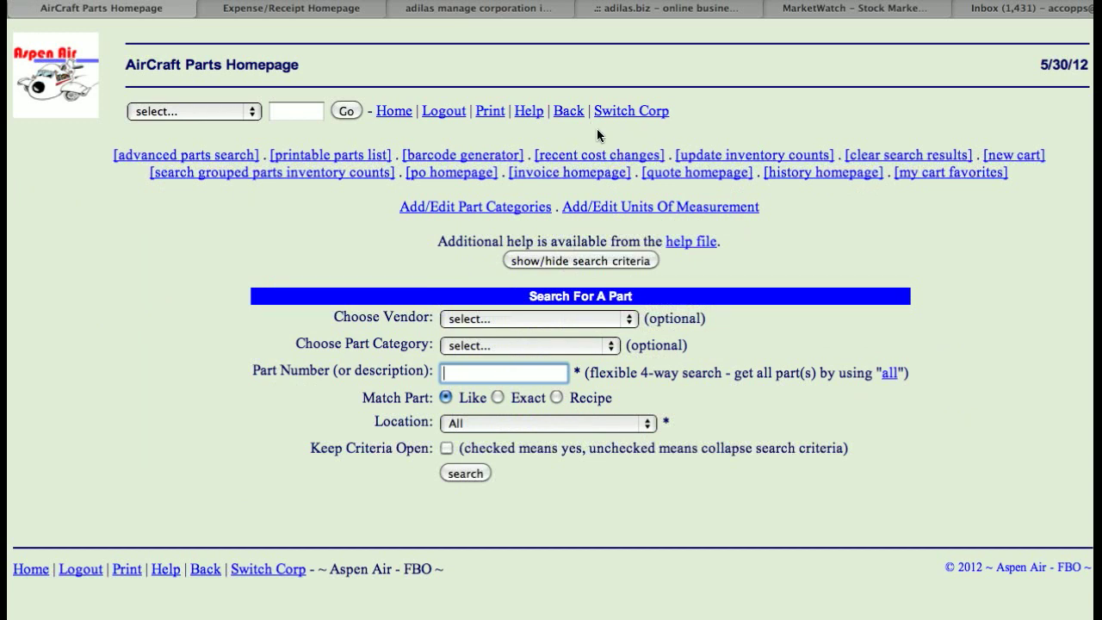
Step: Search the recent parts cost changes with the date range starting 5/1/11
left_click(593, 156)
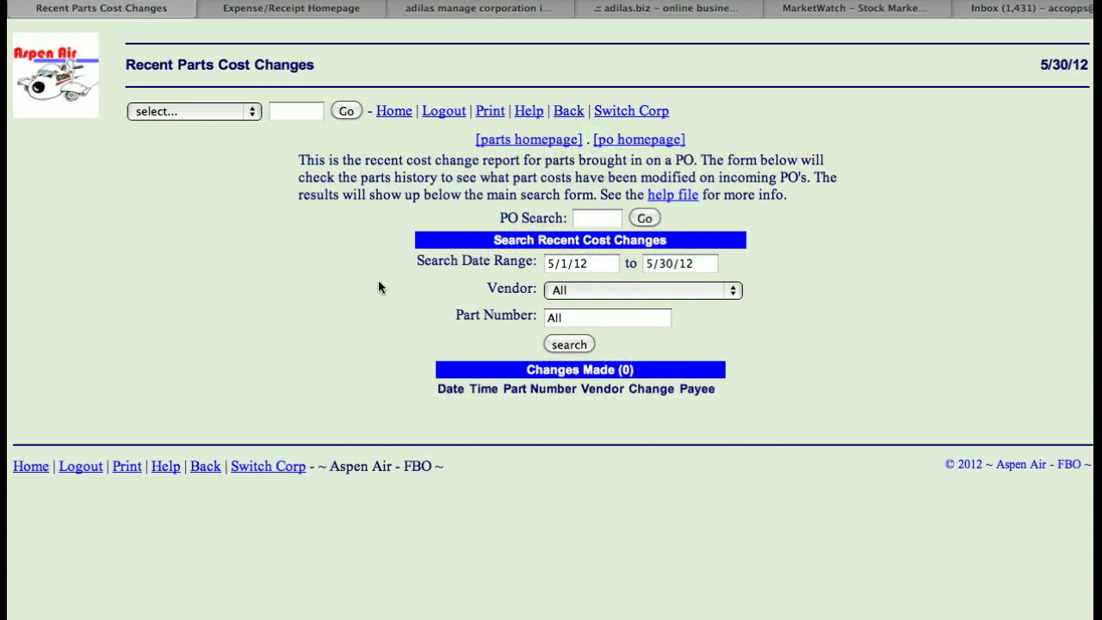
left_click(590, 265)
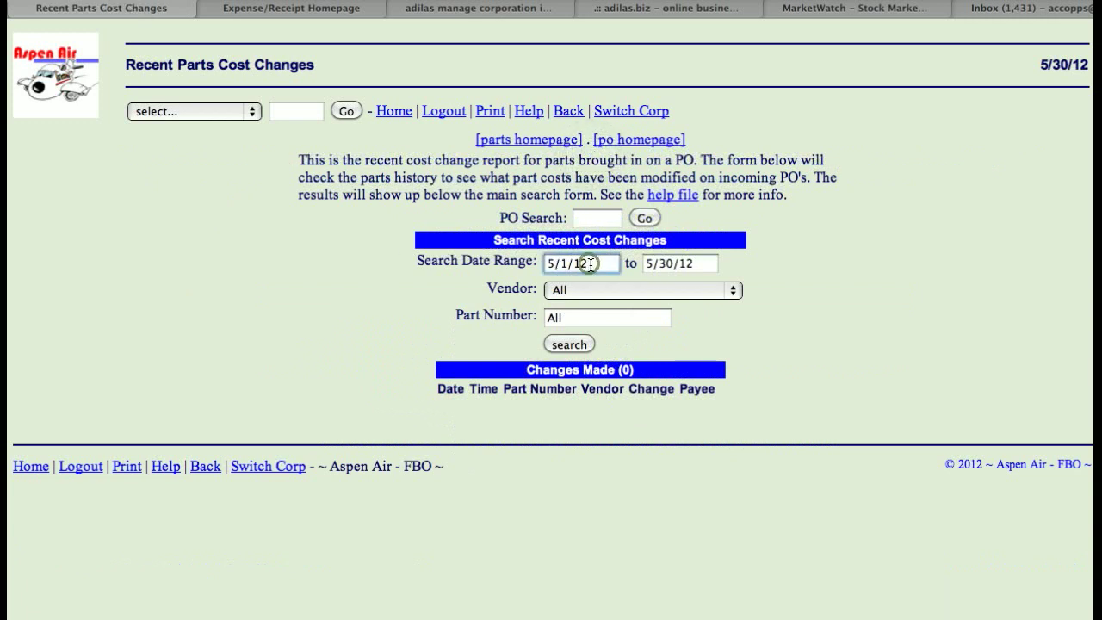
key("BackSpace")
type("1")
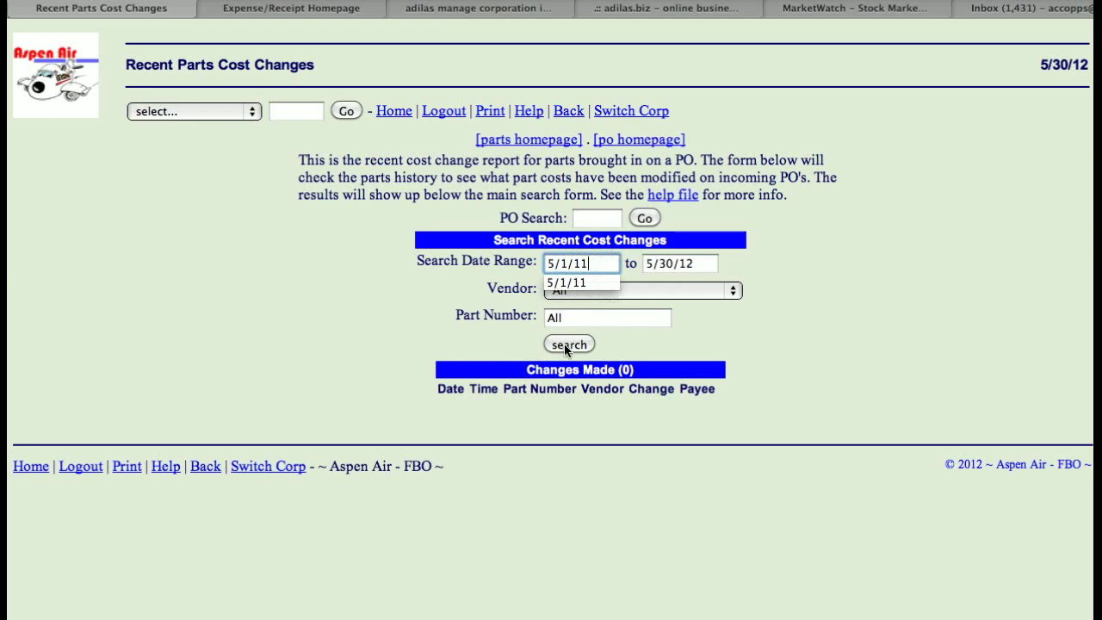
left_click(567, 344)
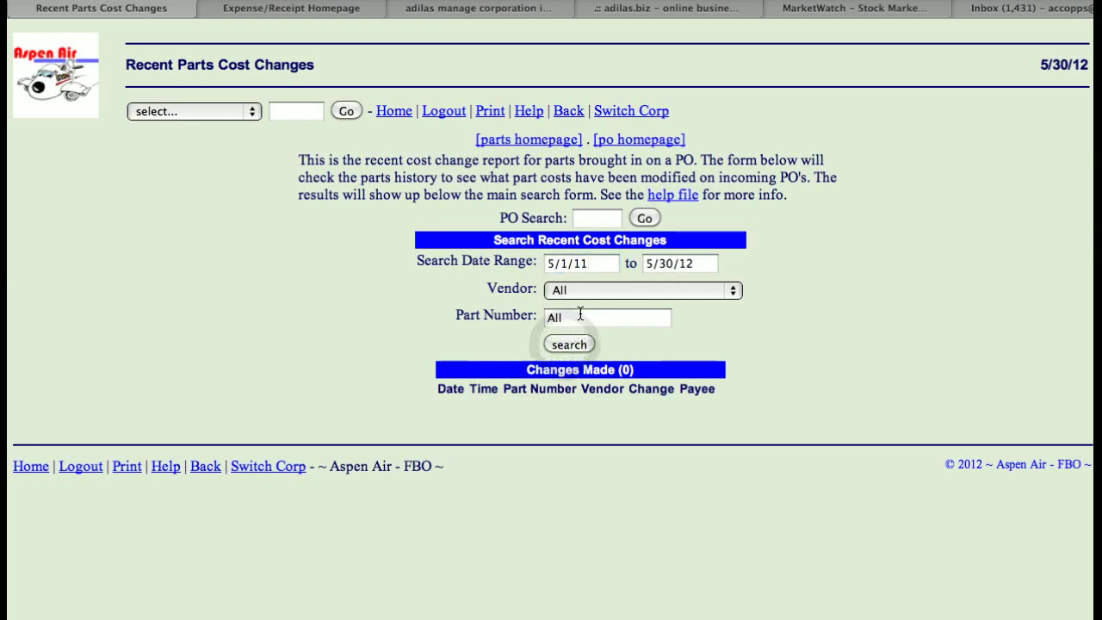
Step: Repeat the cost change search with the start date set to 5/1/10 and return to the parts homepage
left_click(600, 266)
type("0")
left_click(569, 344)
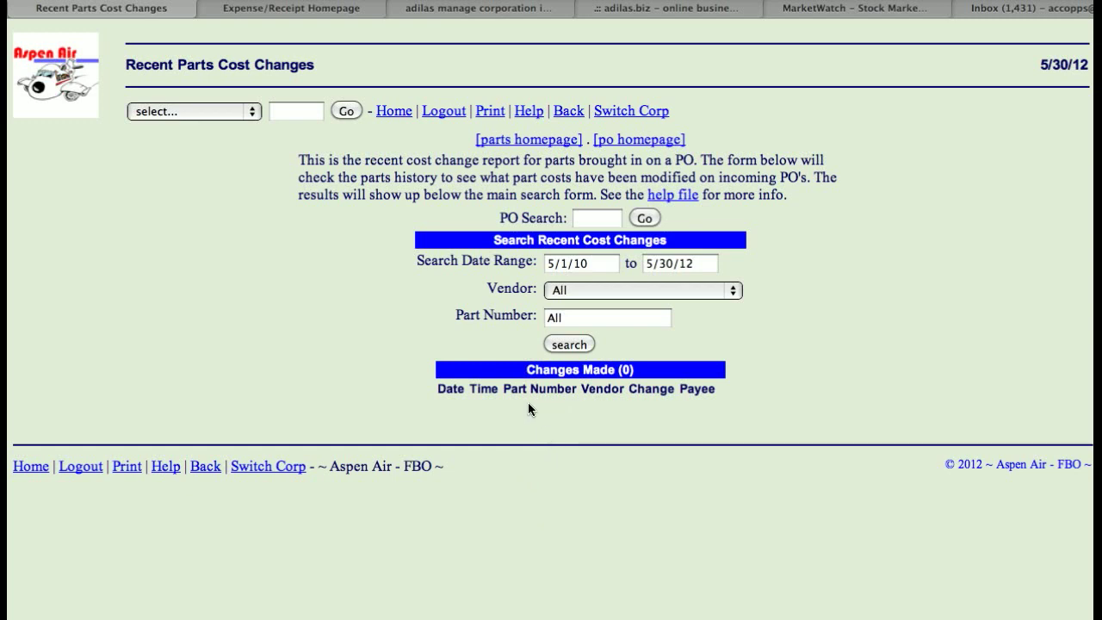
left_click(489, 141)
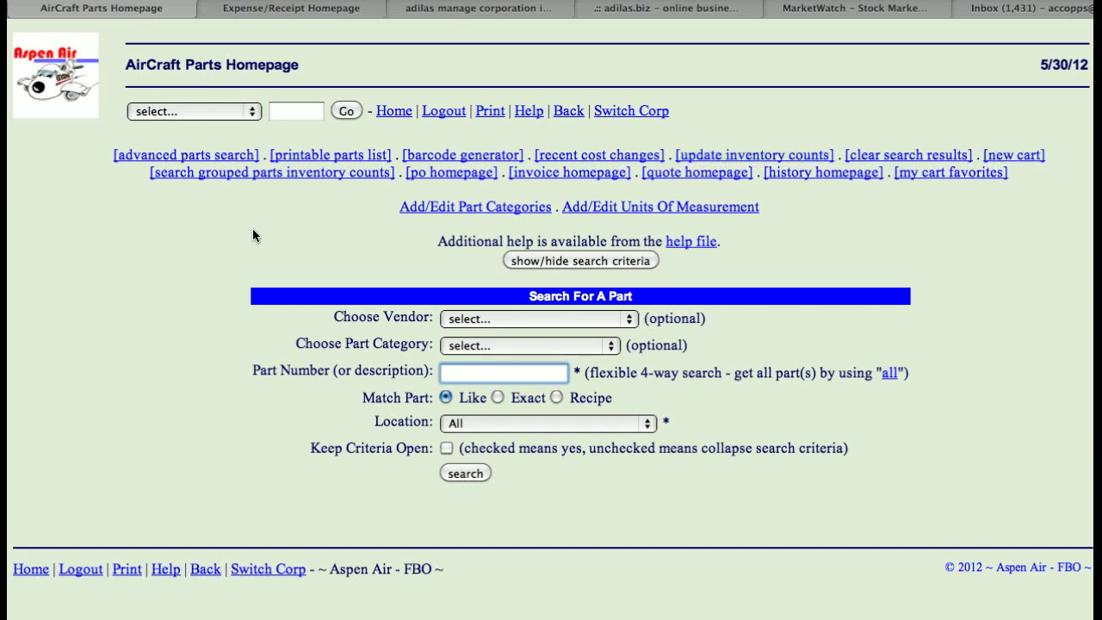
Step: Examine the grouped parts inventory counts by category and vendor, and return to the parts homepage
left_click(215, 174)
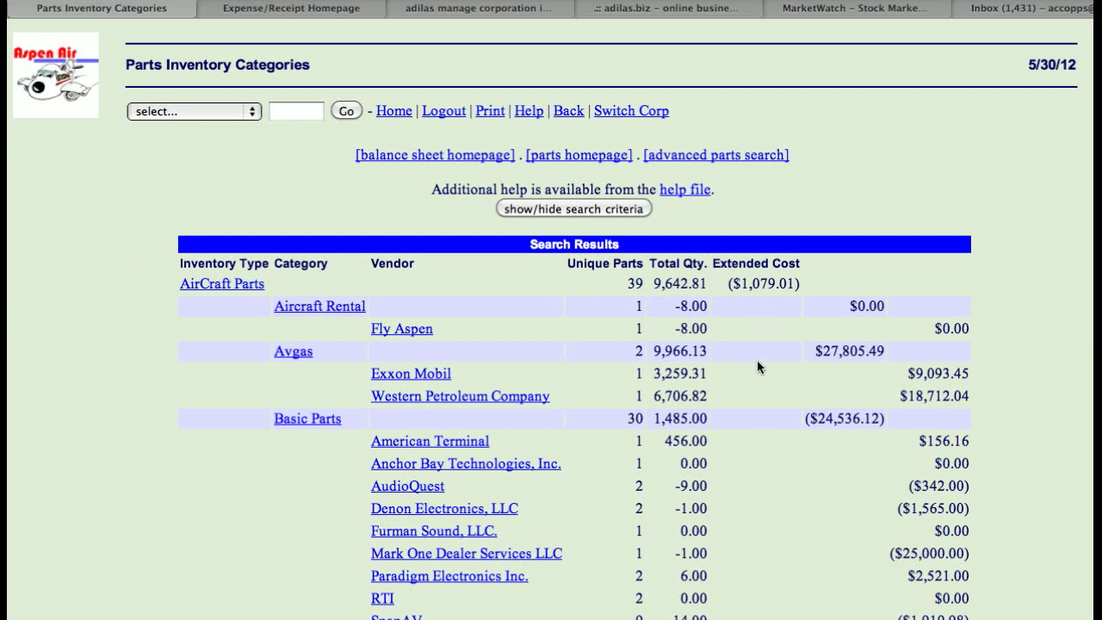
scroll(758, 366, "down", 5)
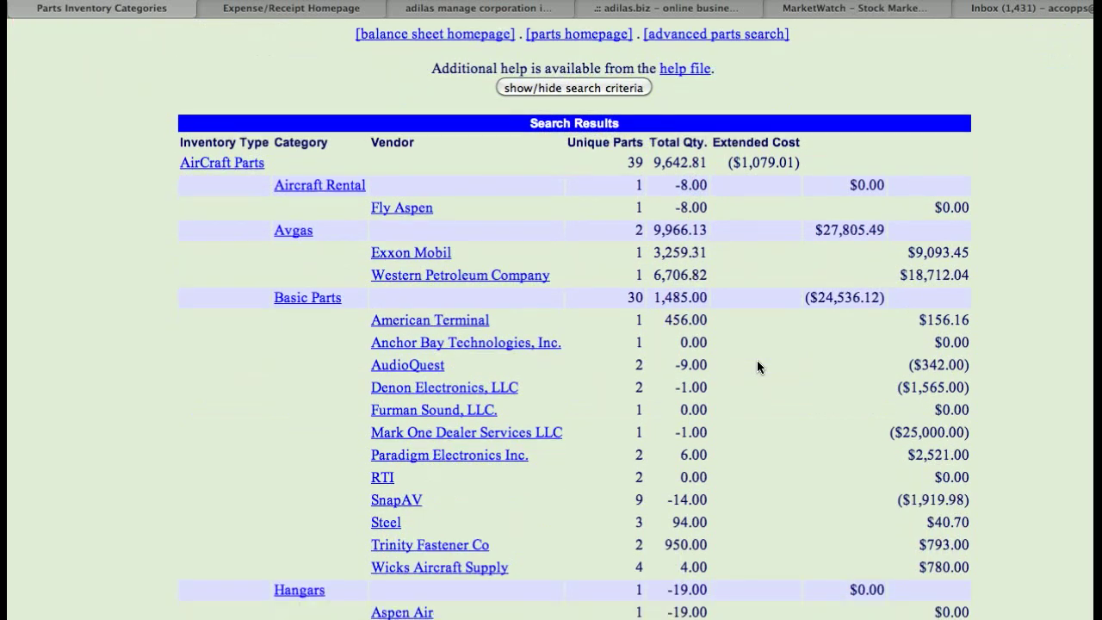
scroll(757, 366, "down", 3)
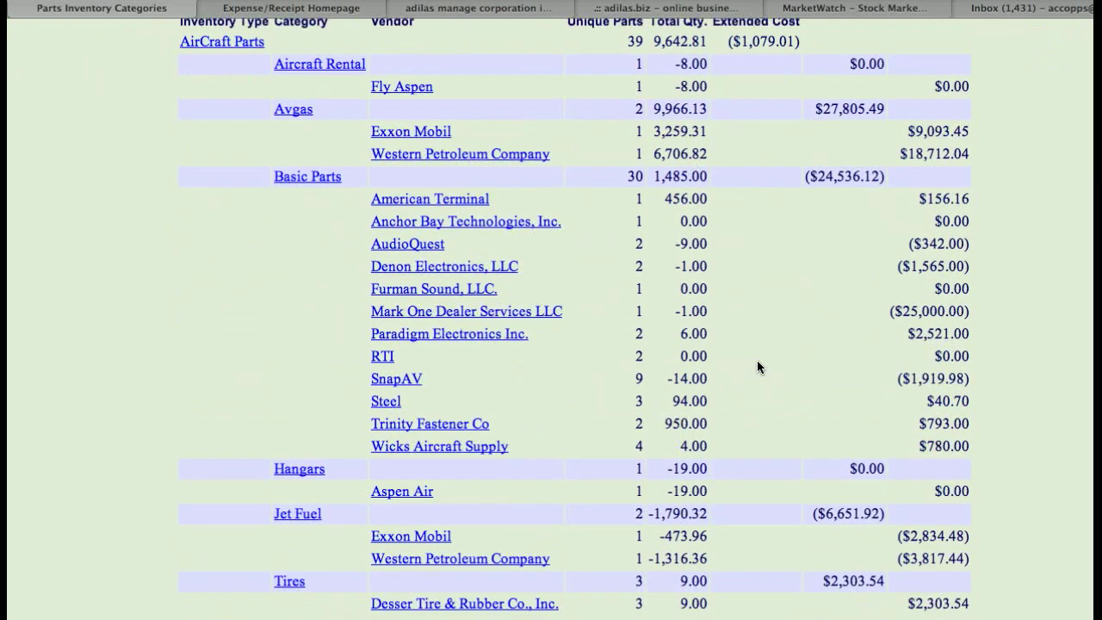
scroll(758, 367, "down", 1)
scroll(758, 366, "up", 5)
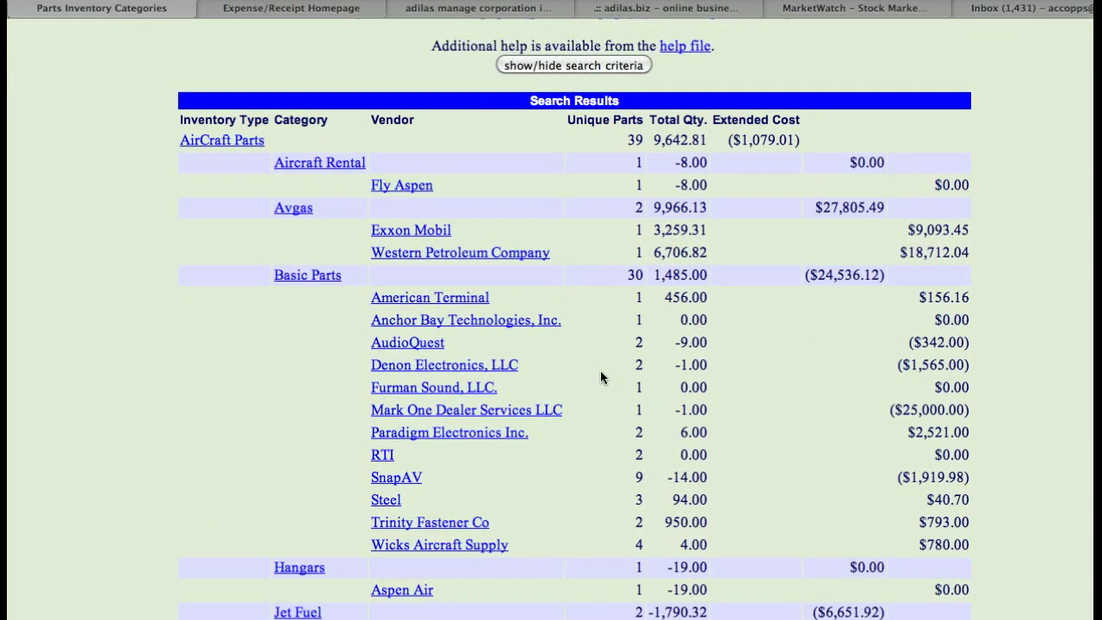
scroll(601, 377, "down", 1)
scroll(601, 376, "down", 1)
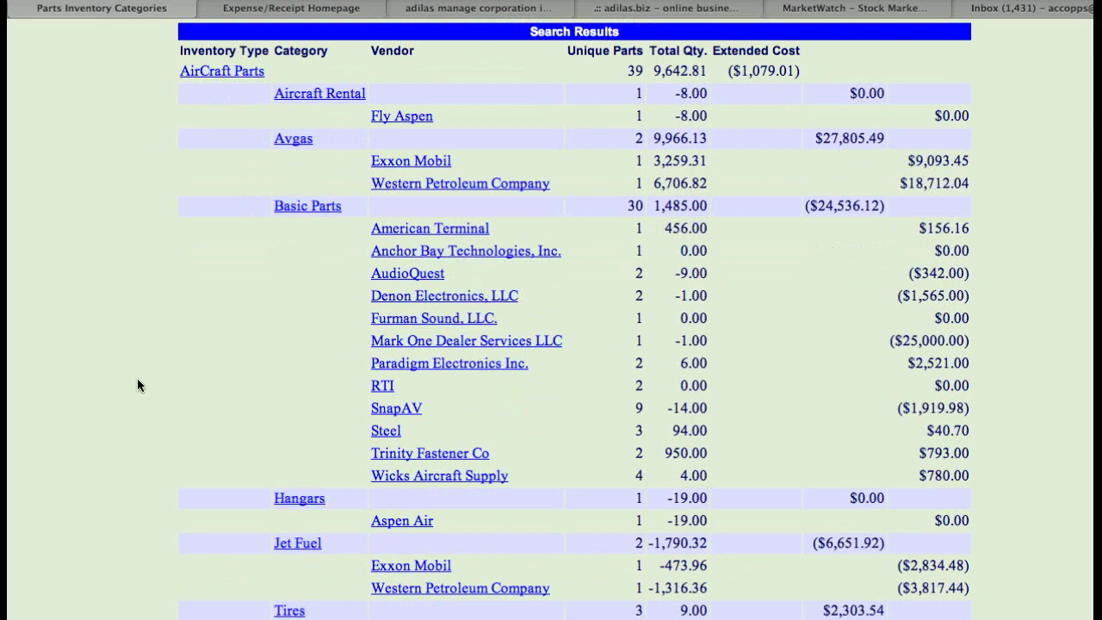
scroll(138, 384, "up", 5)
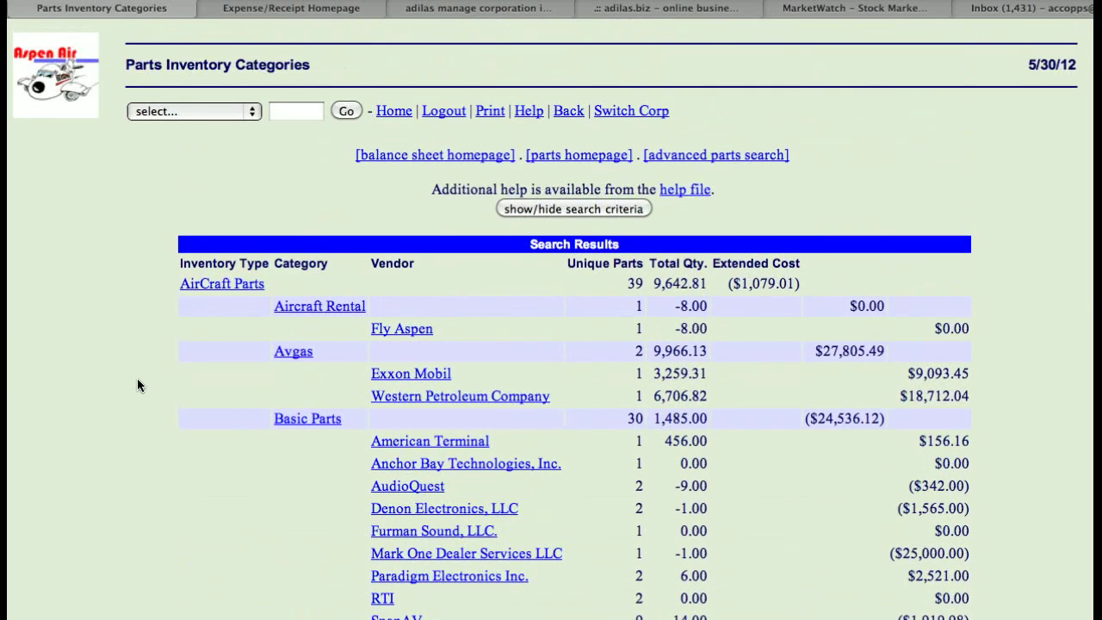
left_click(570, 157)
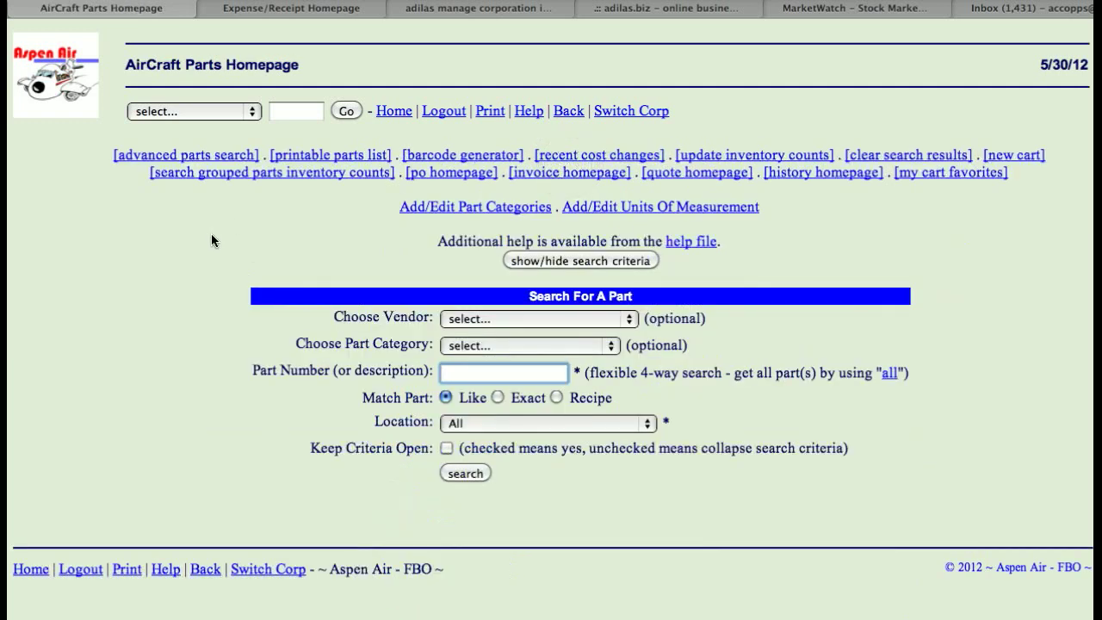
Step: Open the page for adding and editing part categories and look over the active categories
left_click(460, 210)
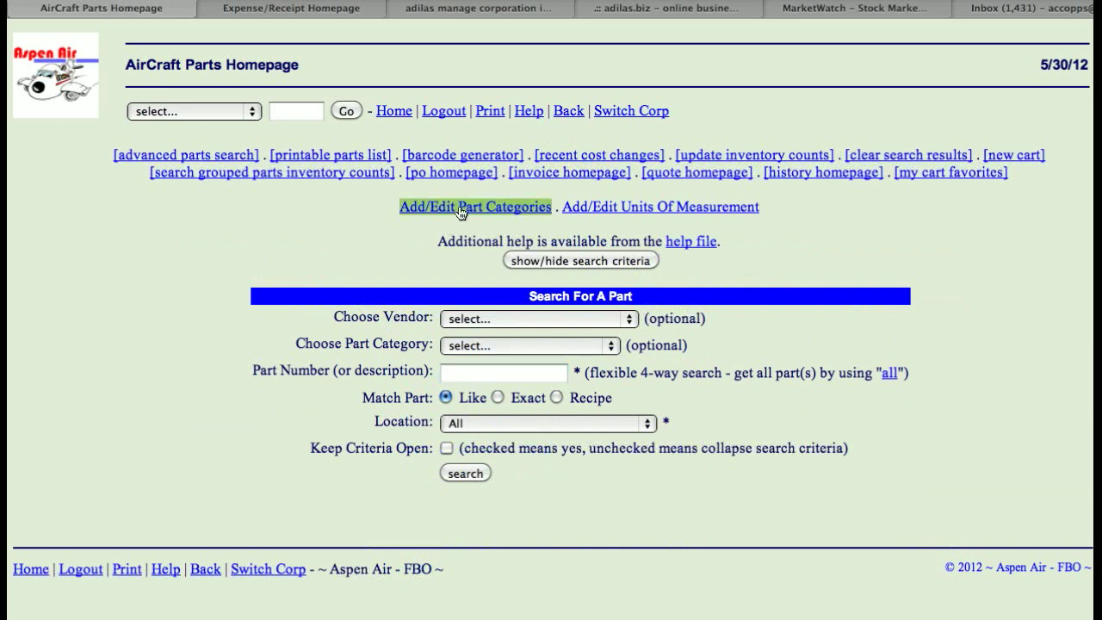
left_click(461, 209)
scroll(280, 340, "down", 2)
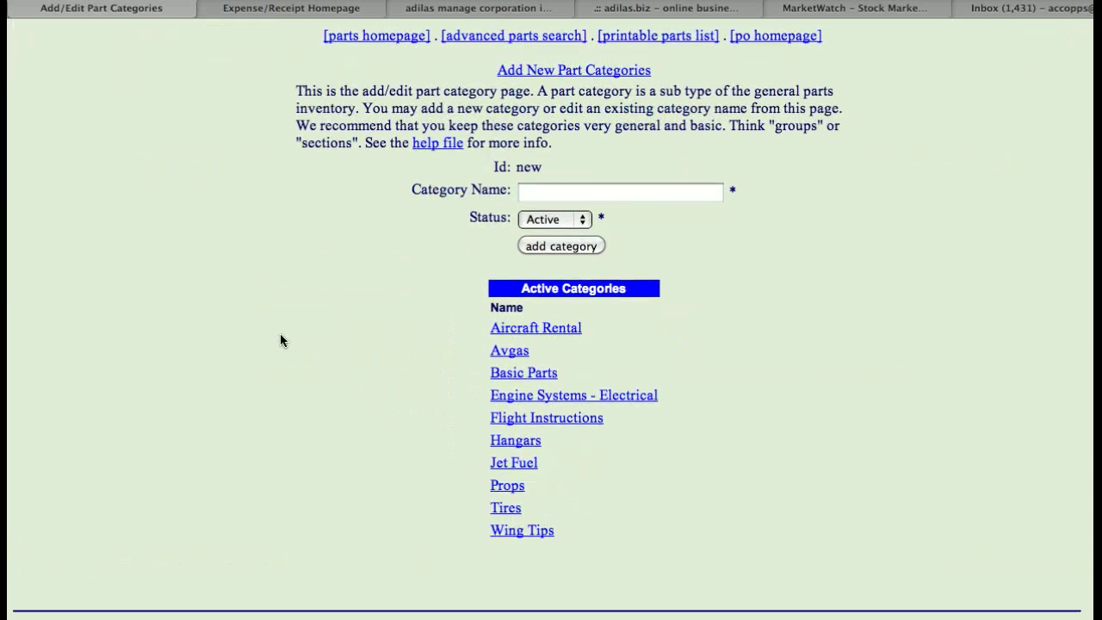
Step: From the parts homepage, open the page for adding and editing units of measurement, look over the available units, and return to the parts homepage
scroll(280, 340, "up", 2)
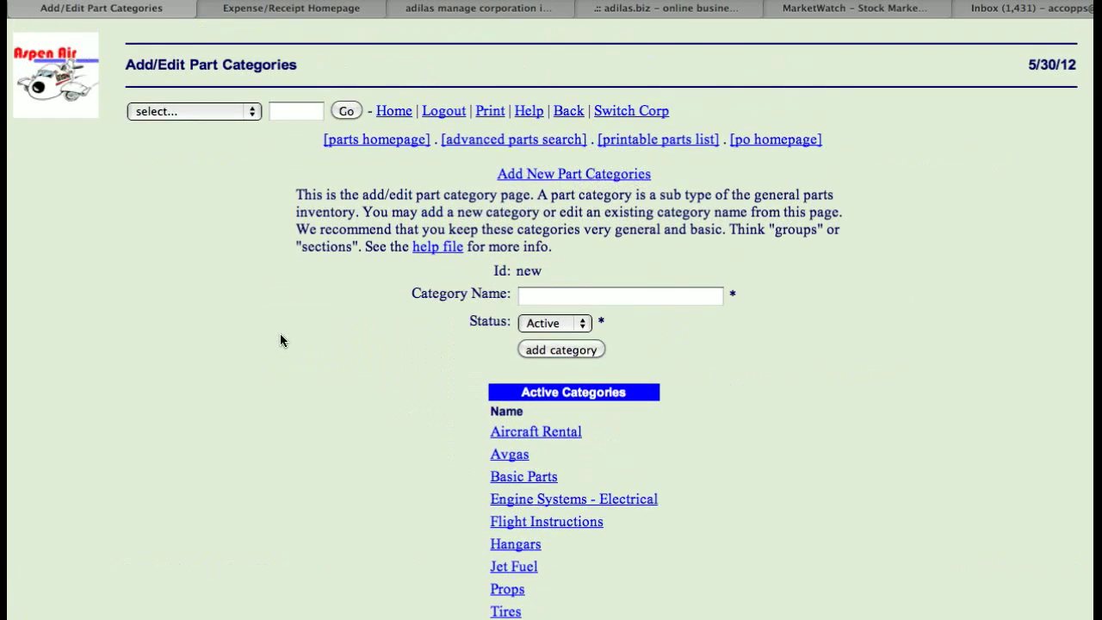
left_click(369, 138)
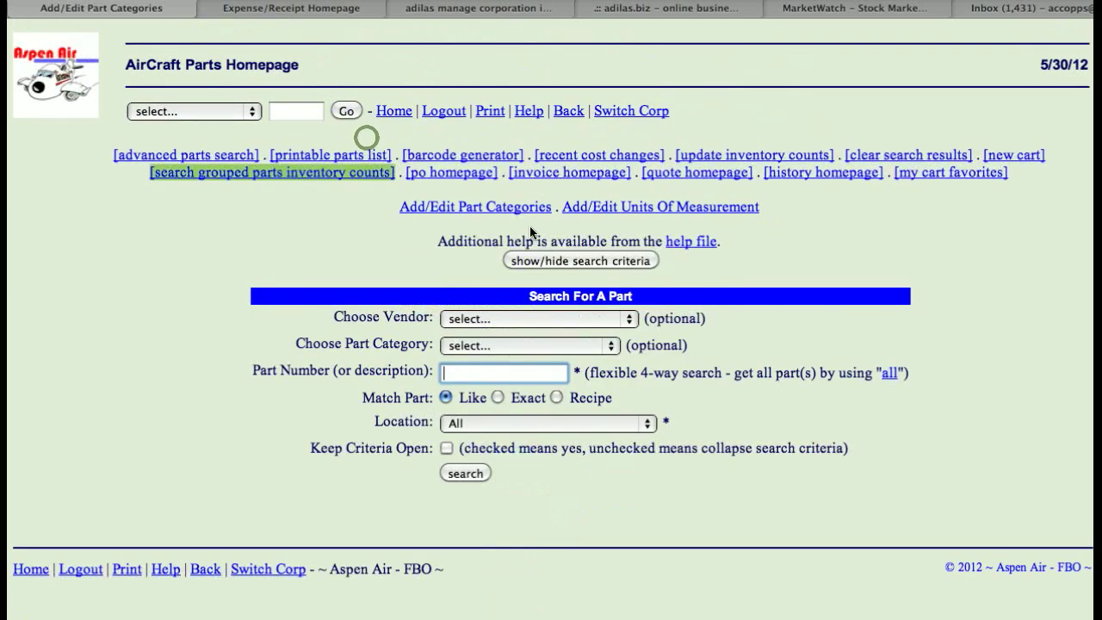
left_click(663, 209)
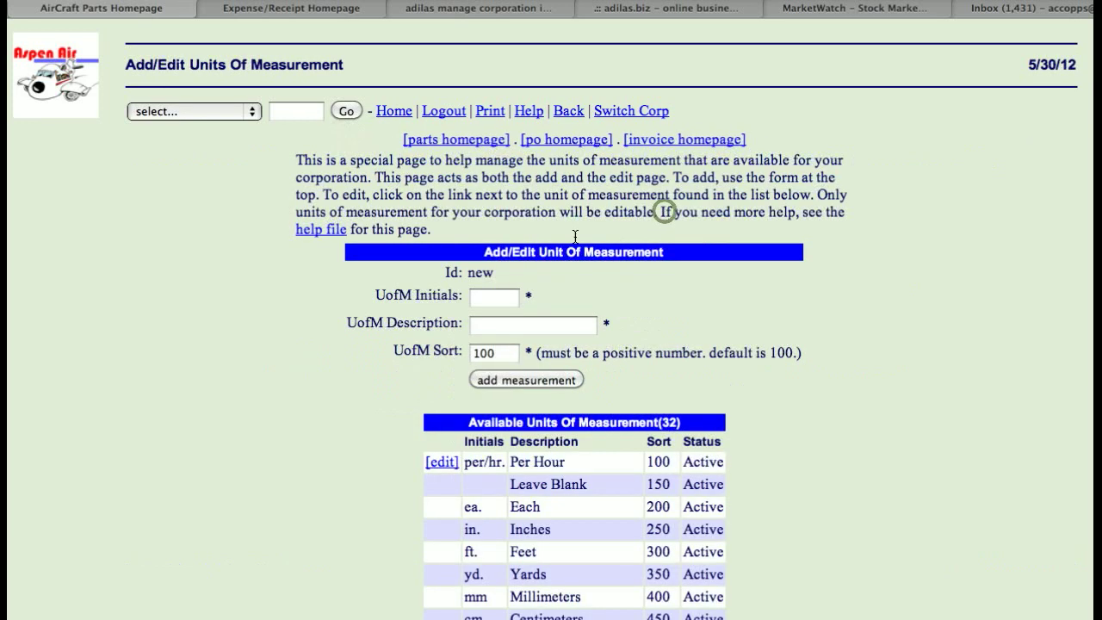
left_click(268, 365)
scroll(269, 368, "down", 3)
scroll(268, 371, "down", 10)
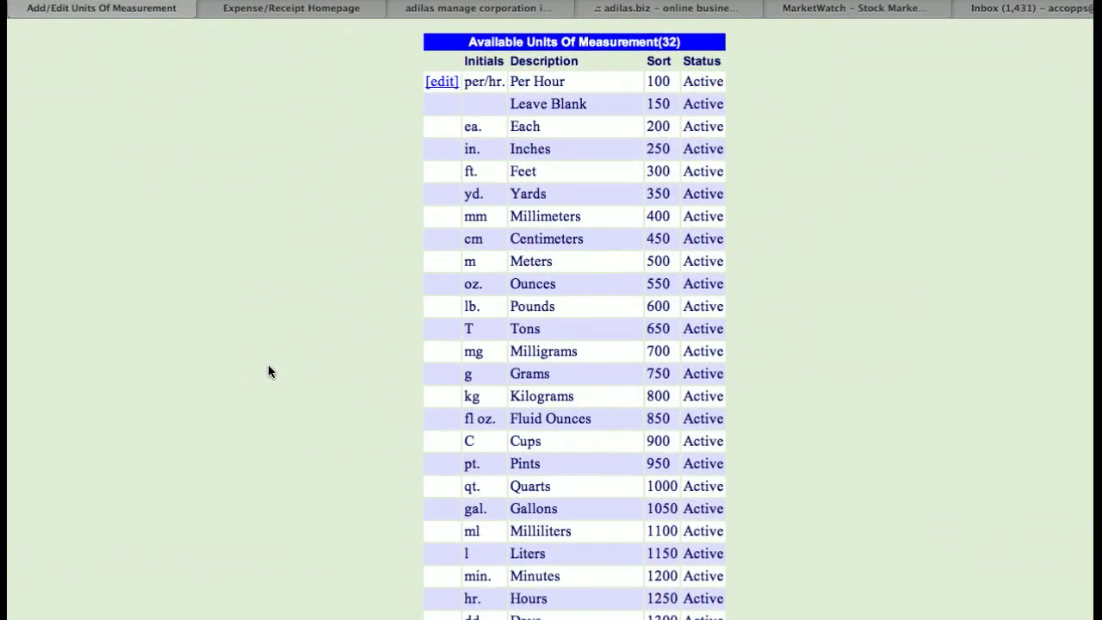
scroll(268, 371, "down", 6)
scroll(268, 370, "up", 7)
scroll(268, 371, "up", 10)
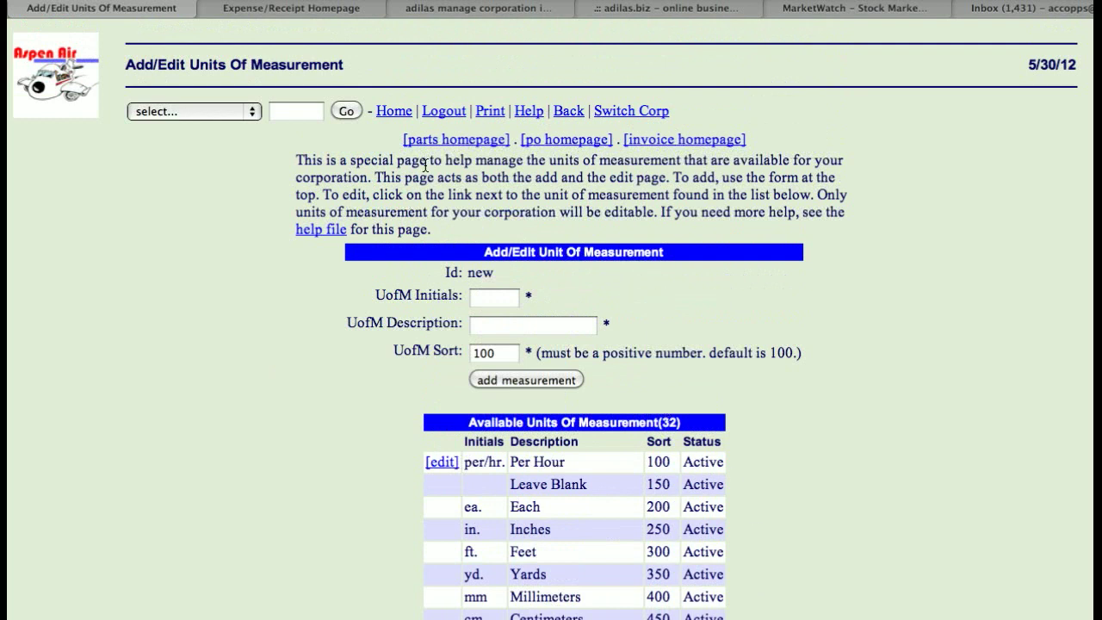
left_click(484, 298)
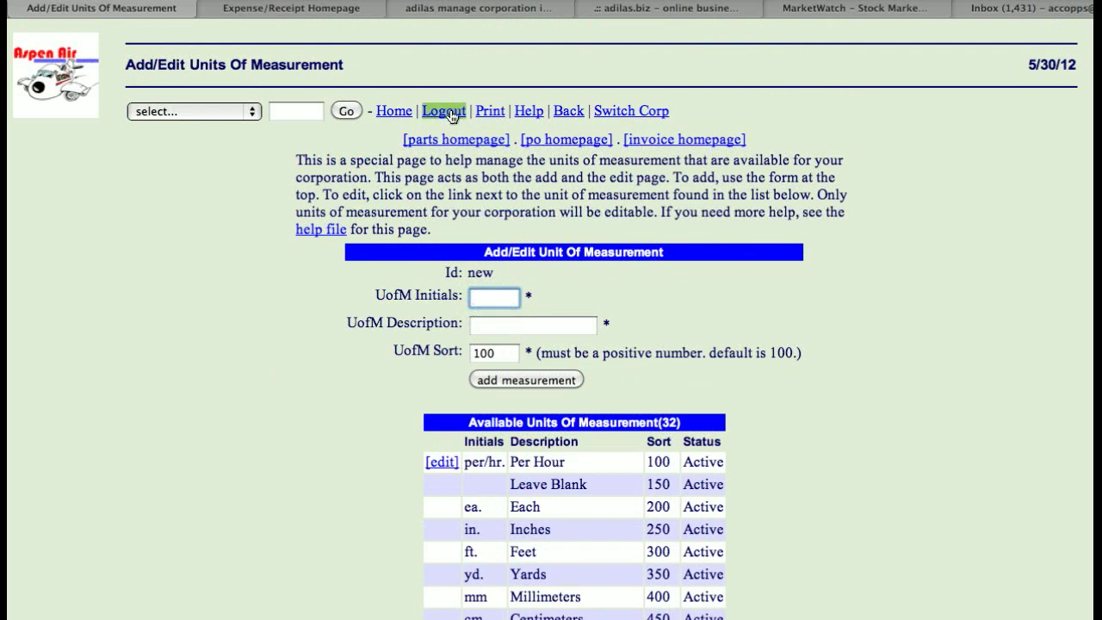
left_click(456, 140)
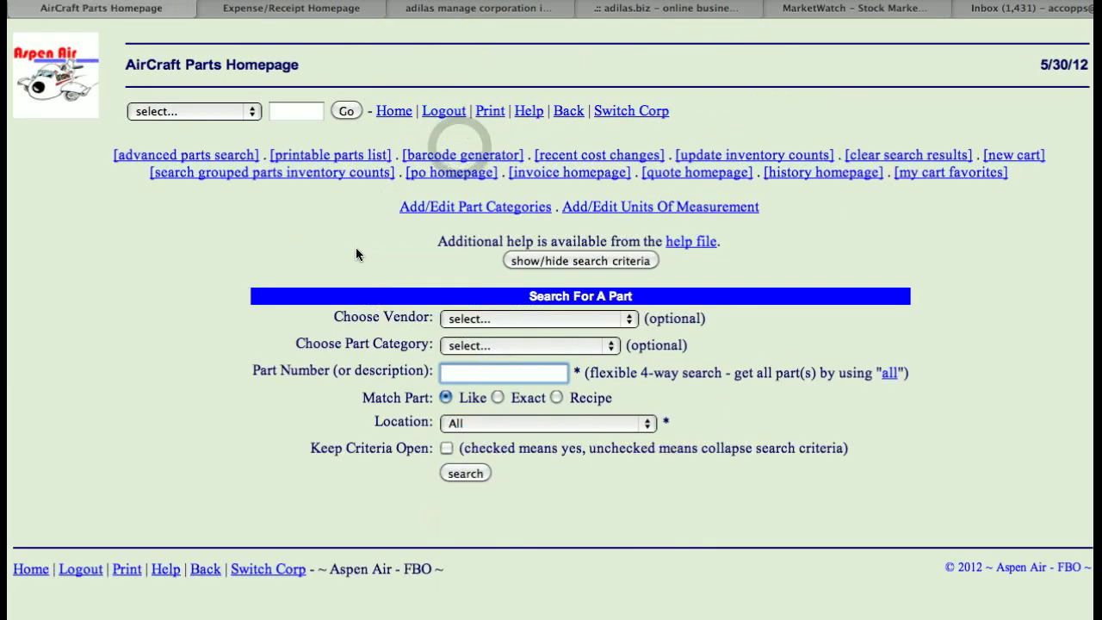
Step: Hide and show the part search criteria, and search for all parts across all locations
left_click(562, 260)
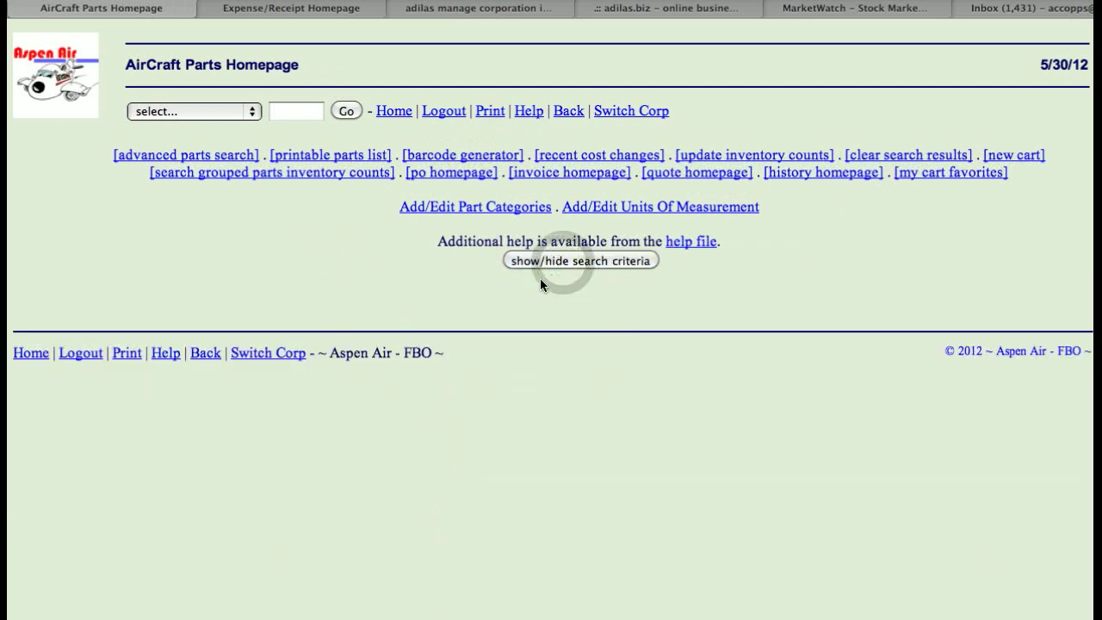
left_click(554, 265)
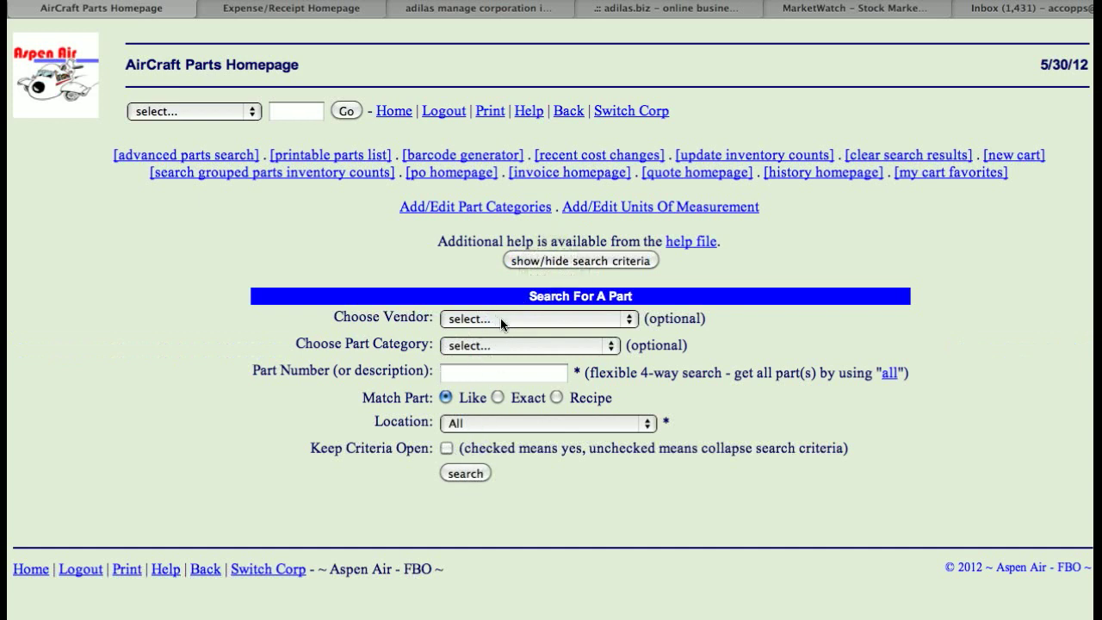
left_click(454, 376)
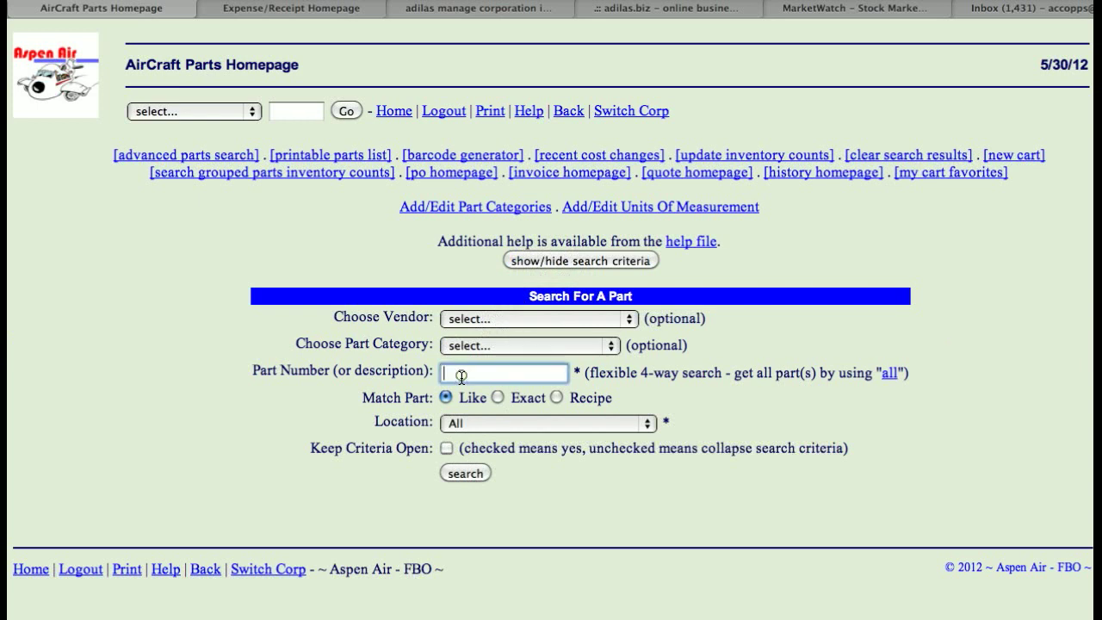
left_click(889, 377)
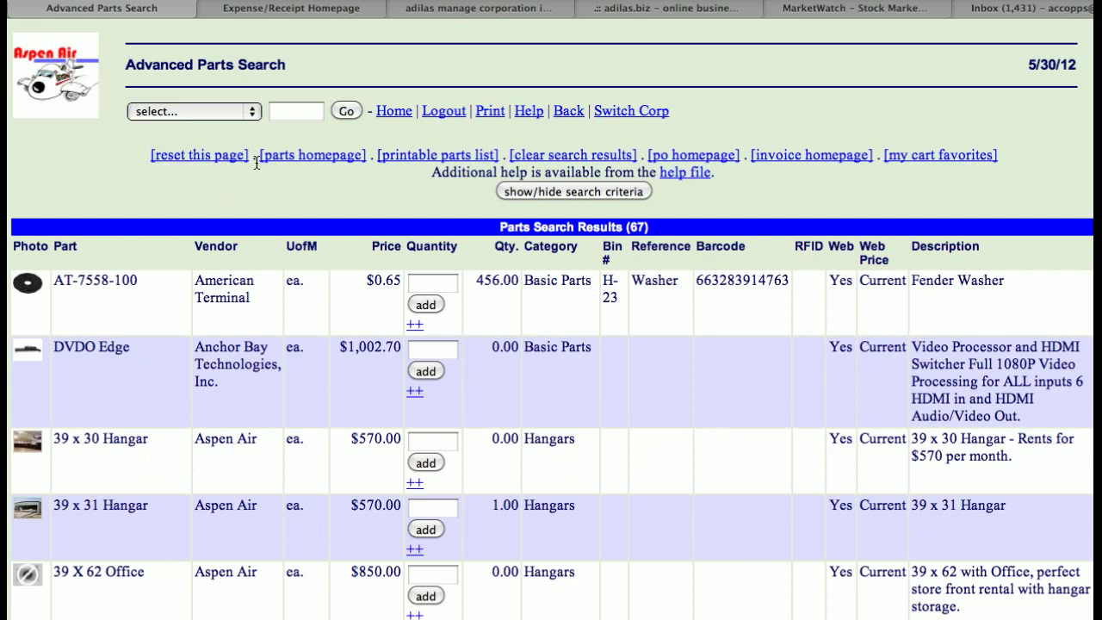
Step: Go back to the main switchboard and open the AirCraft Parts Homepage from the system reports
left_click(301, 155)
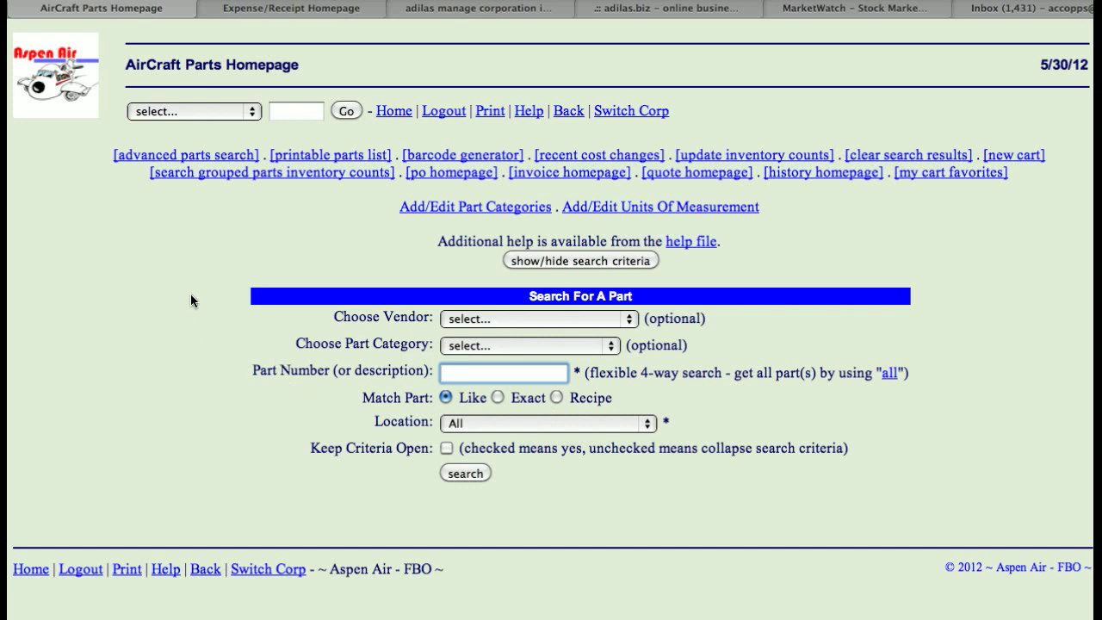
left_click(50, 100)
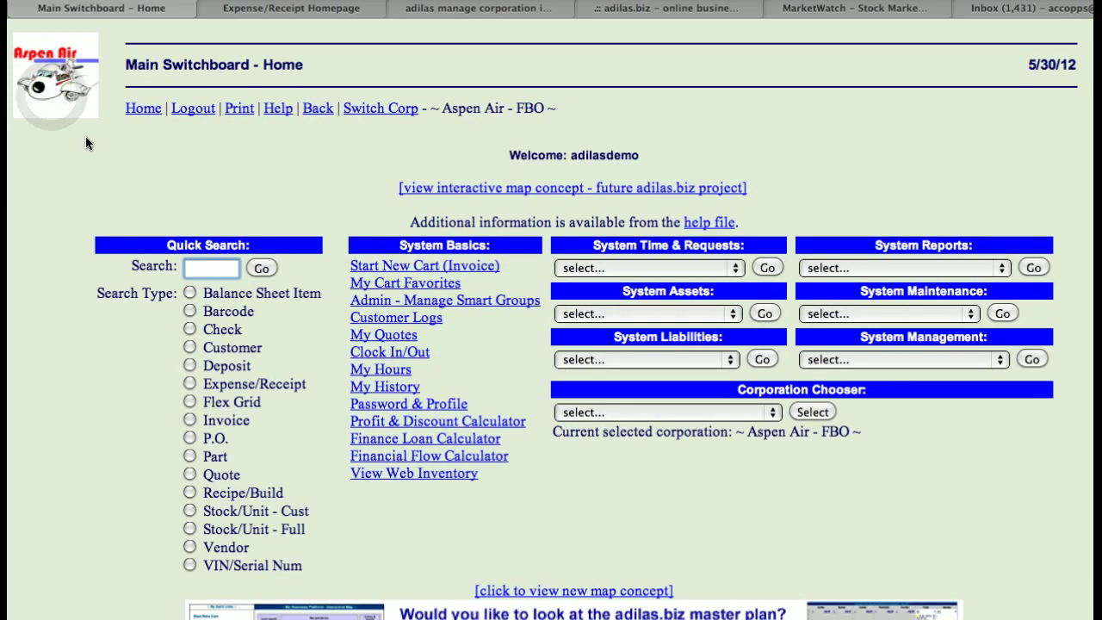
left_click(904, 267)
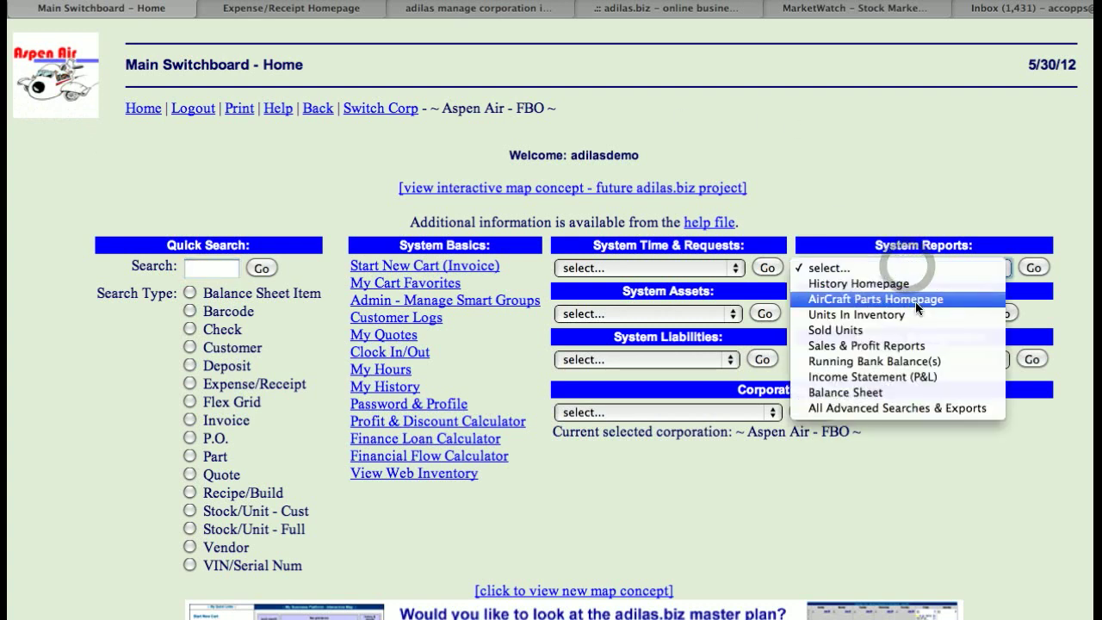
left_click(915, 300)
left_click(1033, 267)
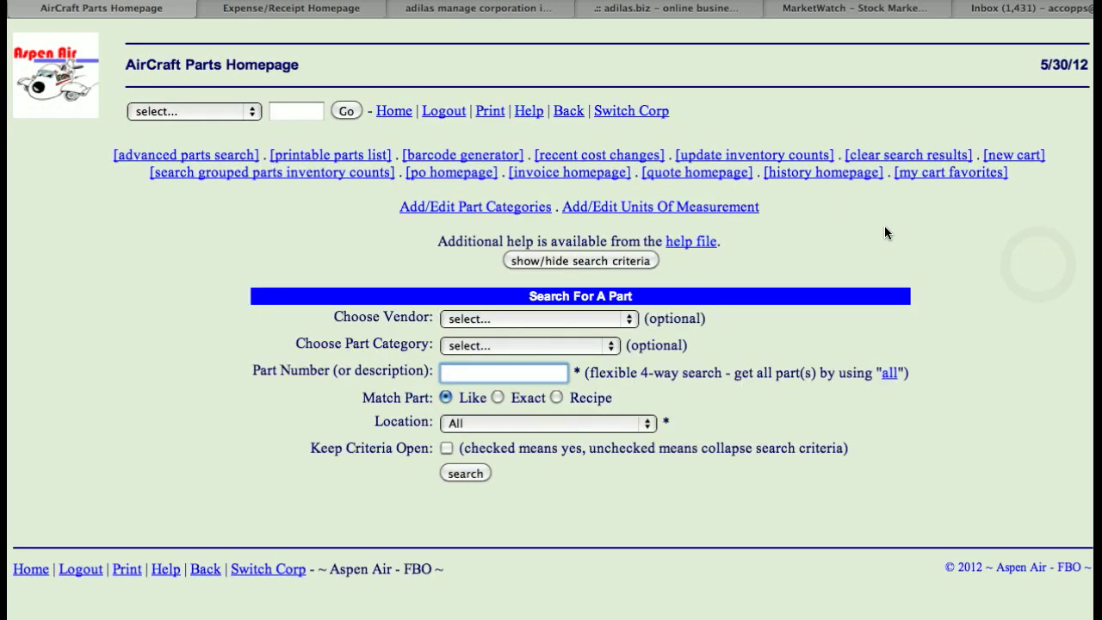
Step: Review the grouped parts inventory counts once more and go back to the parts homepage
left_click(272, 174)
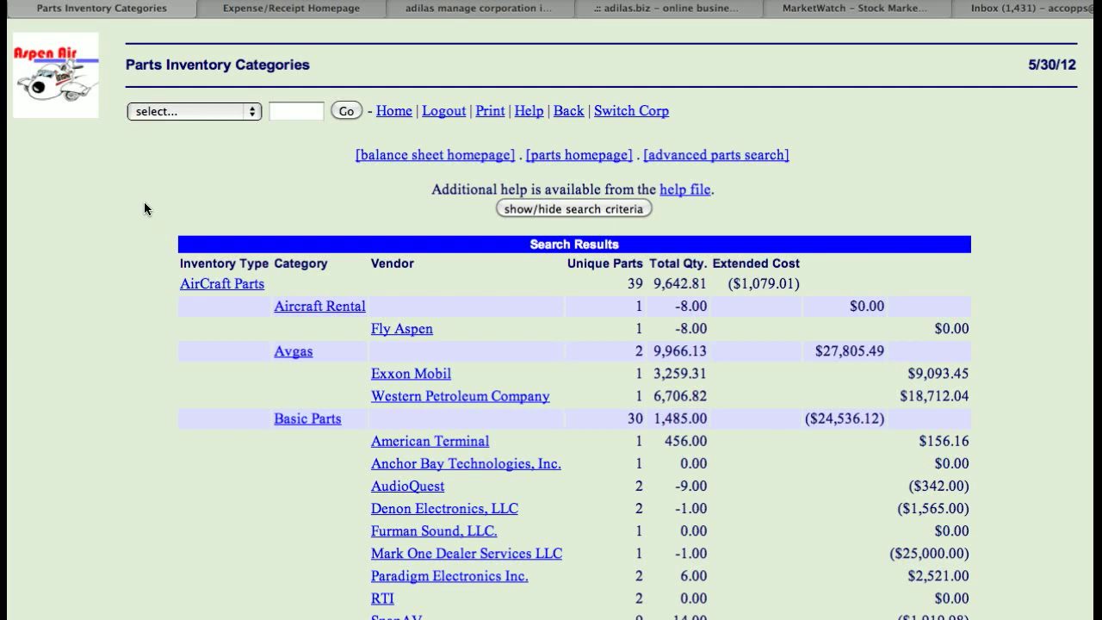
left_click(607, 156)
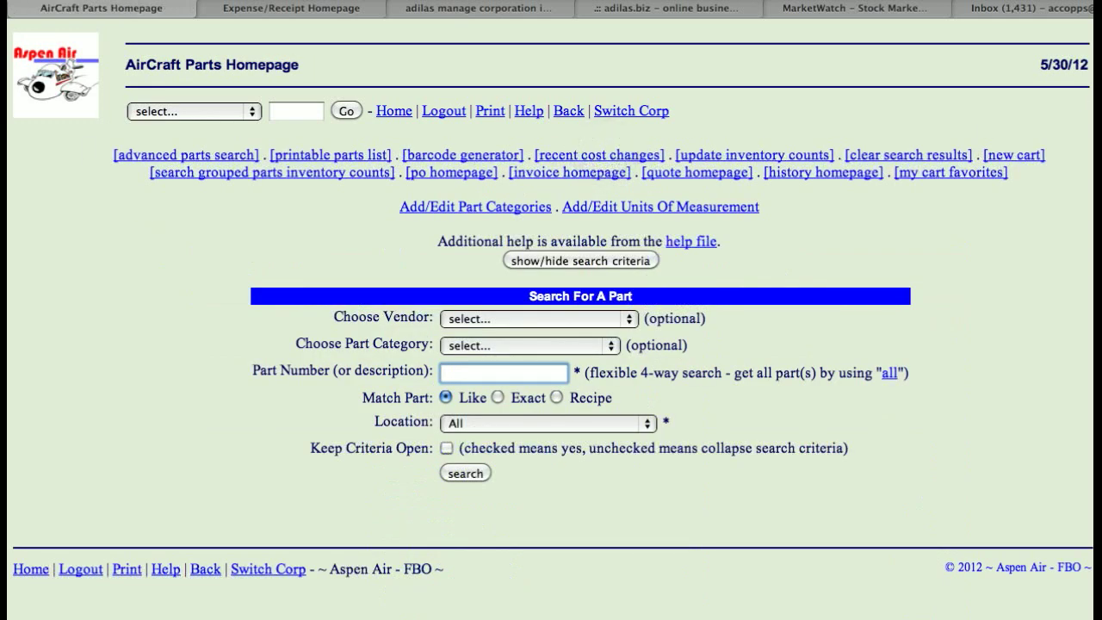